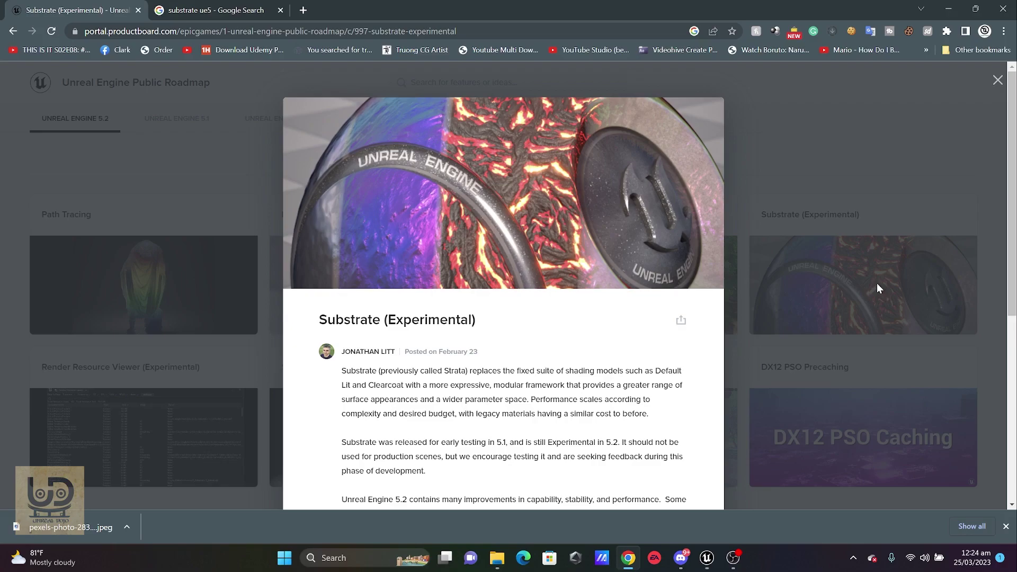
Open Project Settings and filter by 'substra' to confirm all three Substrate options are enabled.
scroll(445, 311, "down", 4)
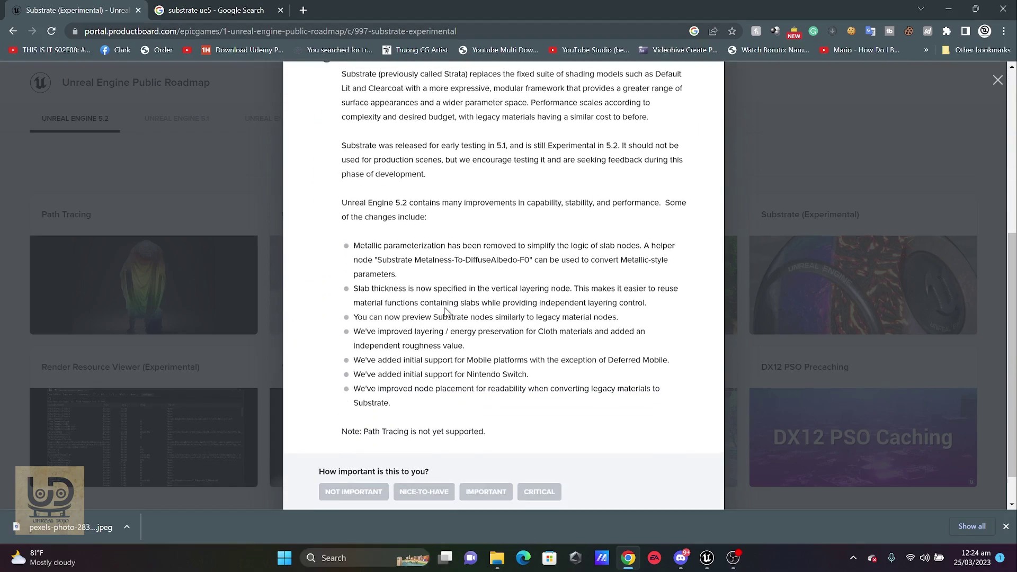
scroll(444, 308, "up", 5)
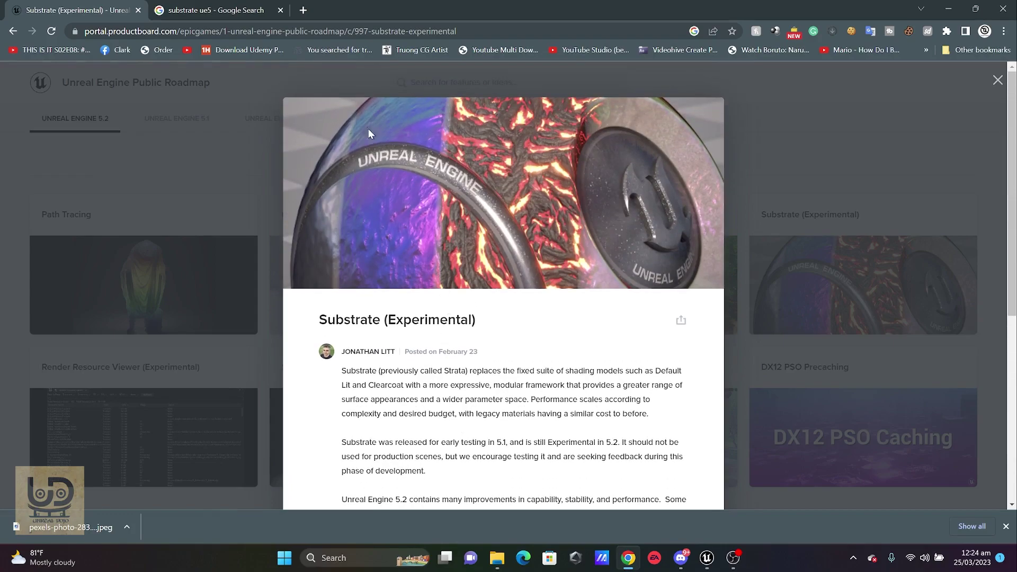
scroll(460, 355, "down", 6)
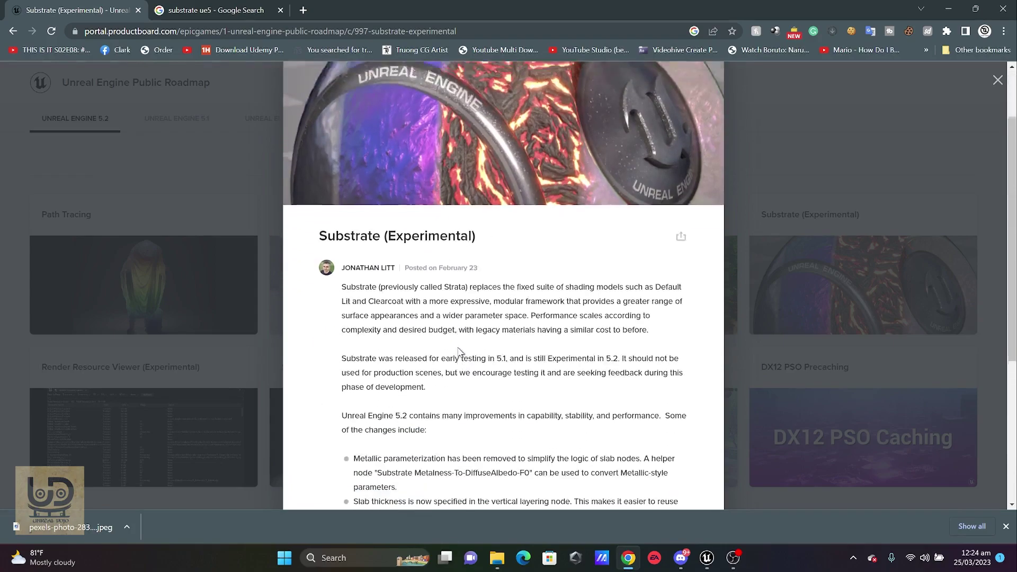
scroll(460, 351, "up", 2)
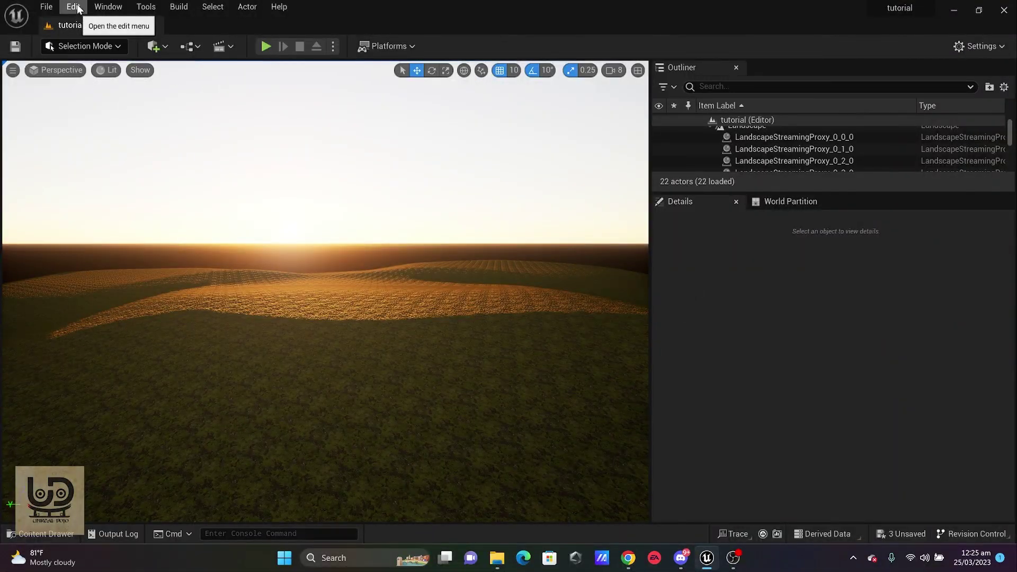
left_click(77, 10)
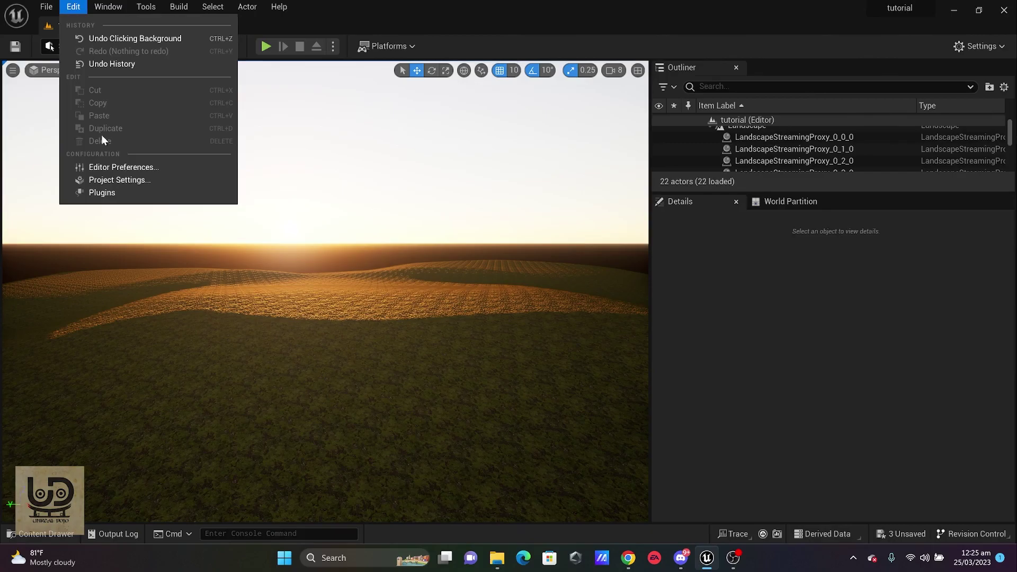
left_click(115, 178)
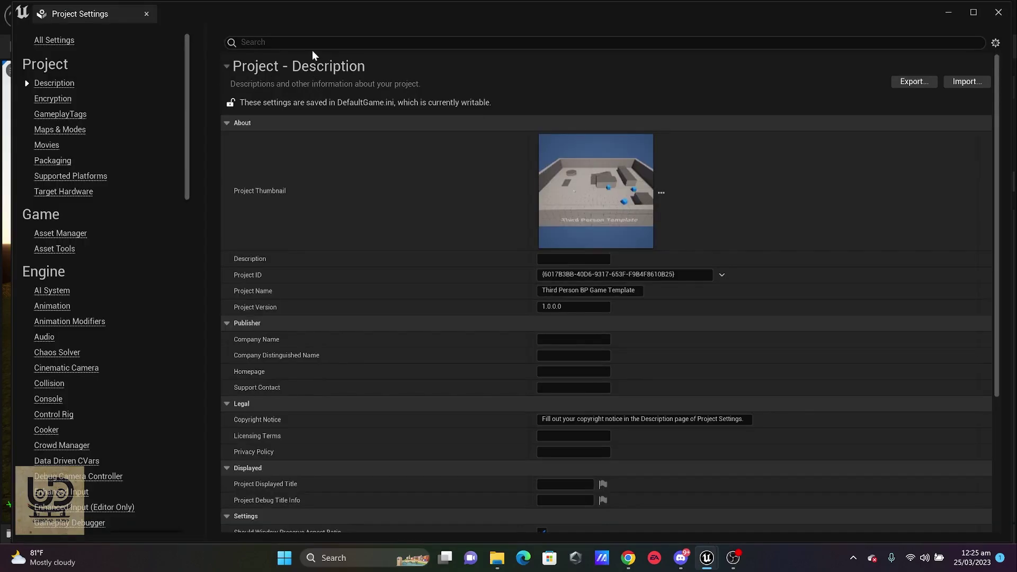
type("substra")
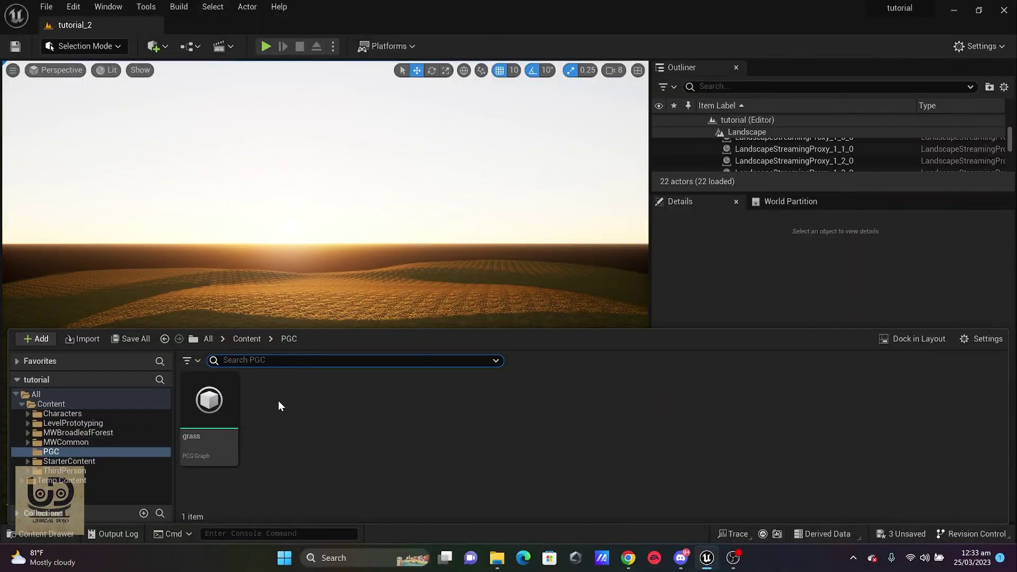
Create a Material asset named 'test' in the PGC folder and open it.
right_click(274, 411)
left_click(312, 265)
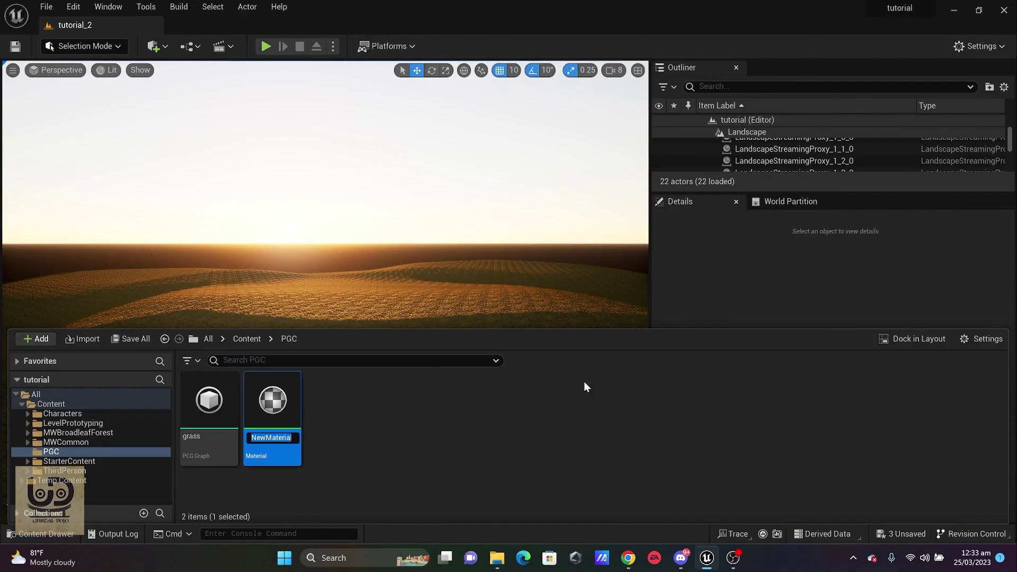
type("test")
key("Return")
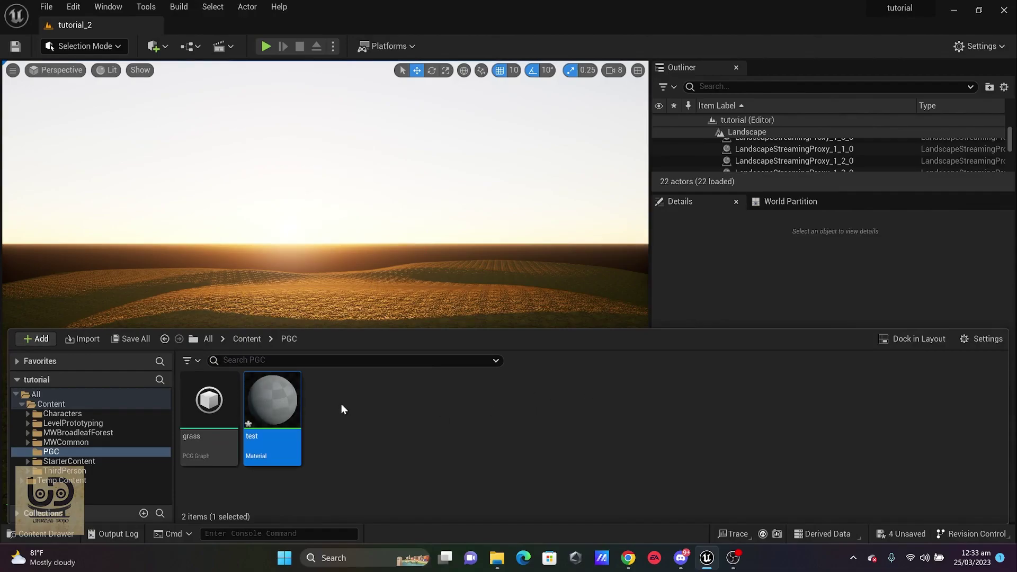
double_click(272, 402)
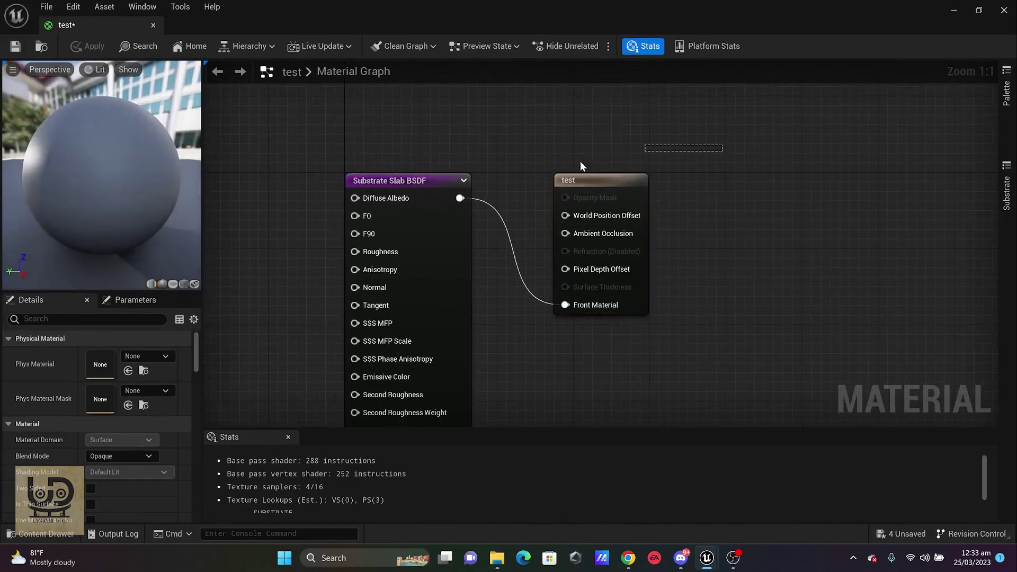
Rearrange the Substrate Slab BSDF and material output nodes in the graph.
left_click_drag(581, 162, 302, 234)
left_click_drag(420, 178, 467, 158)
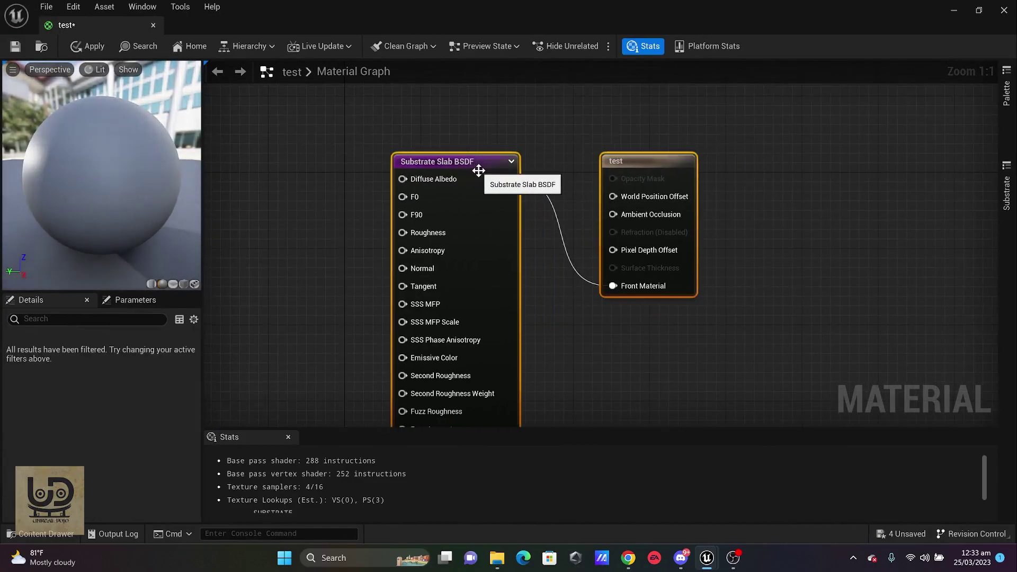
scroll(478, 170, "down", 3)
scroll(478, 170, "up", 3)
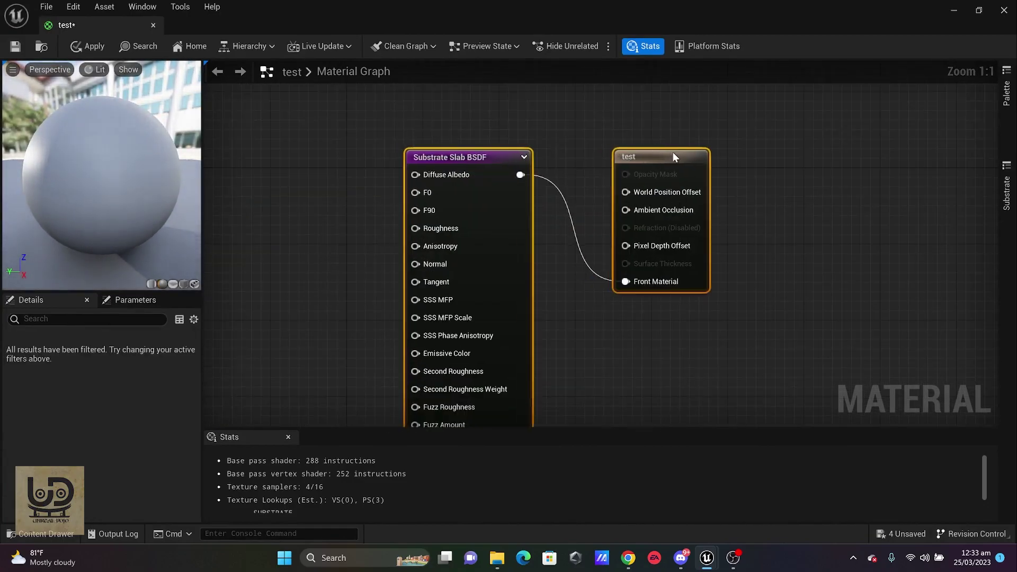
left_click_drag(672, 156, 643, 155)
left_click_drag(736, 137, 634, 225)
left_click_drag(638, 166, 692, 153)
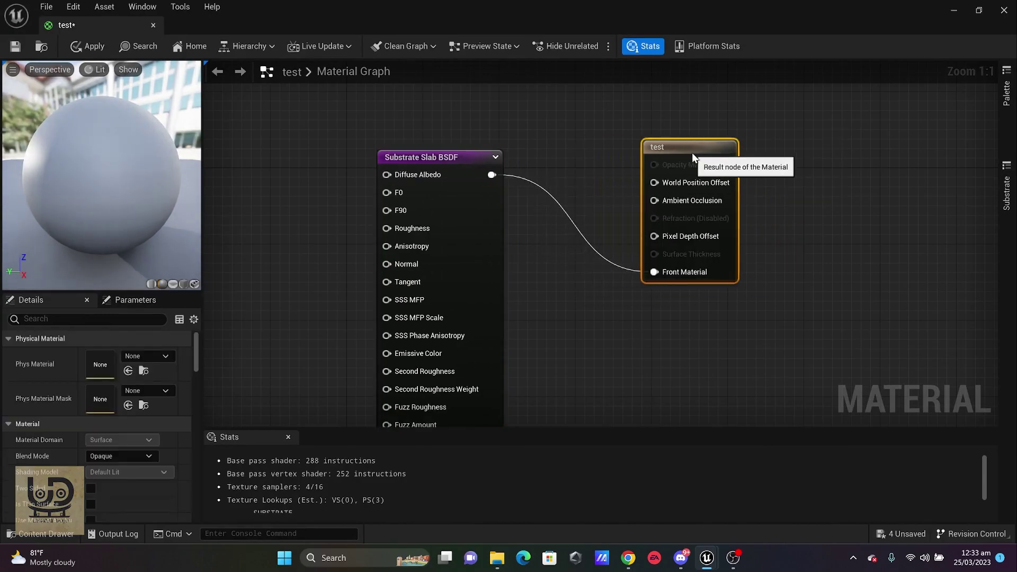
right_click_drag(237, 161, 391, 147)
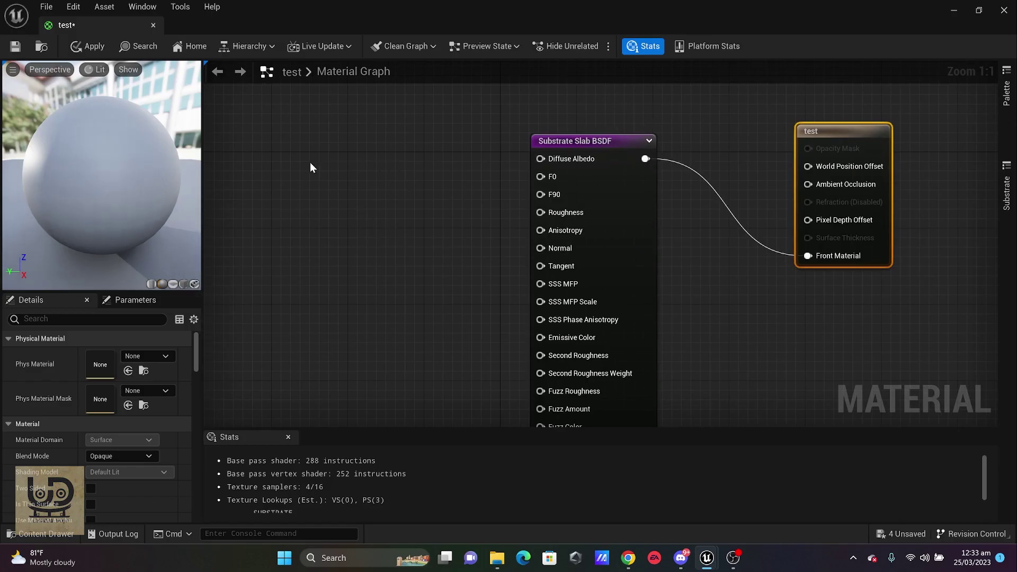
scroll(95, 433, "down", 3)
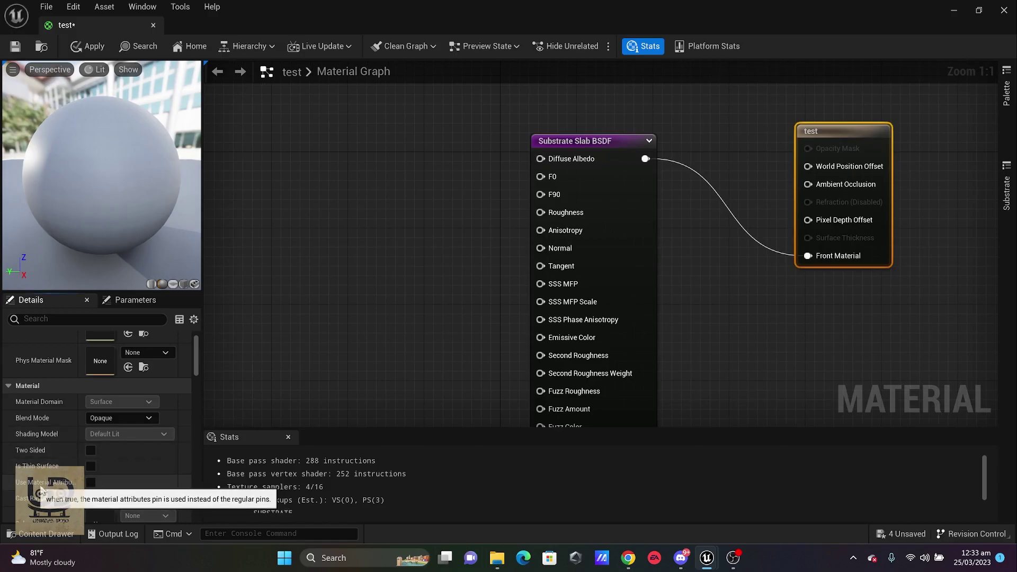
right_click(384, 161)
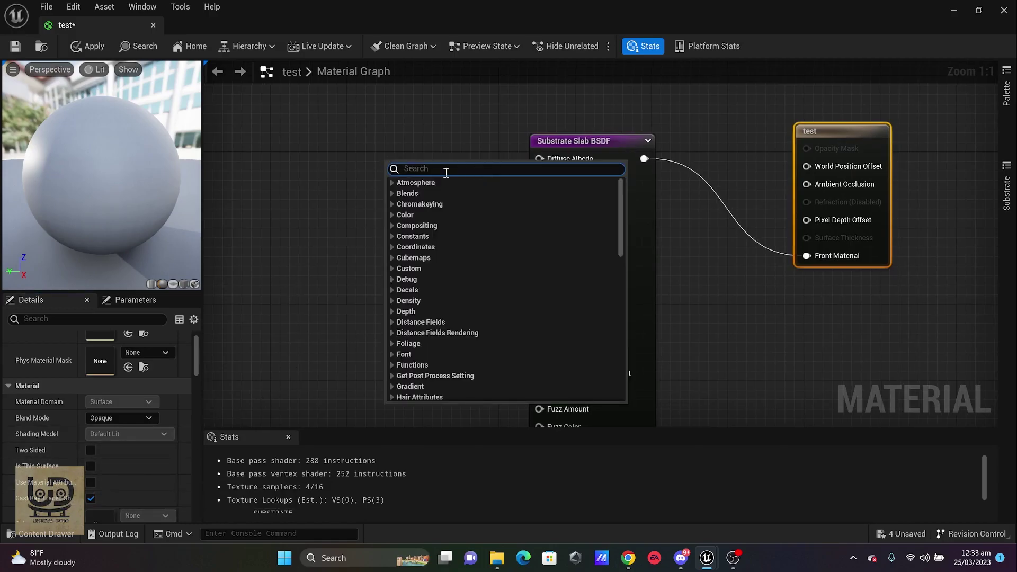
type("make")
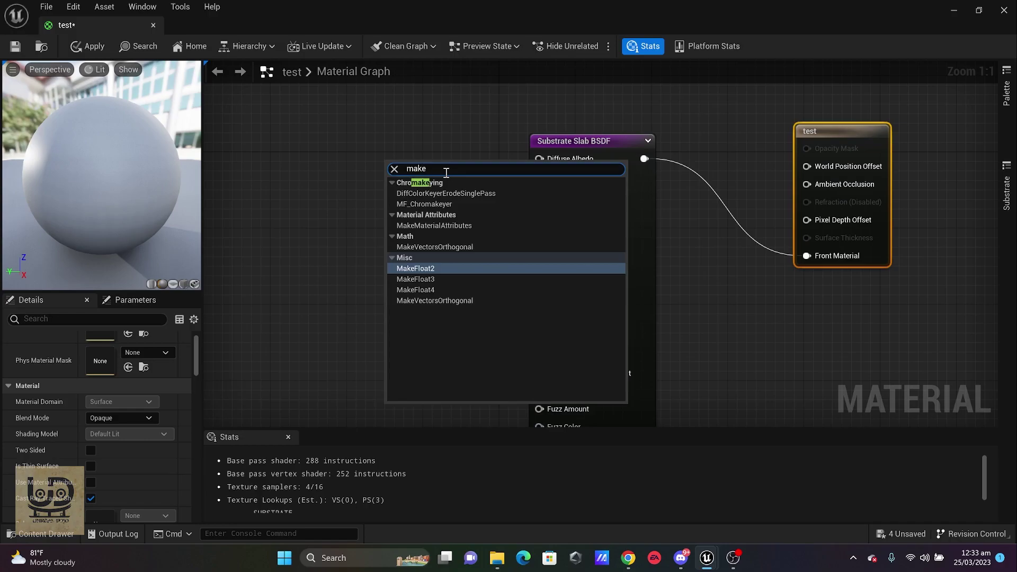
left_click(449, 224)
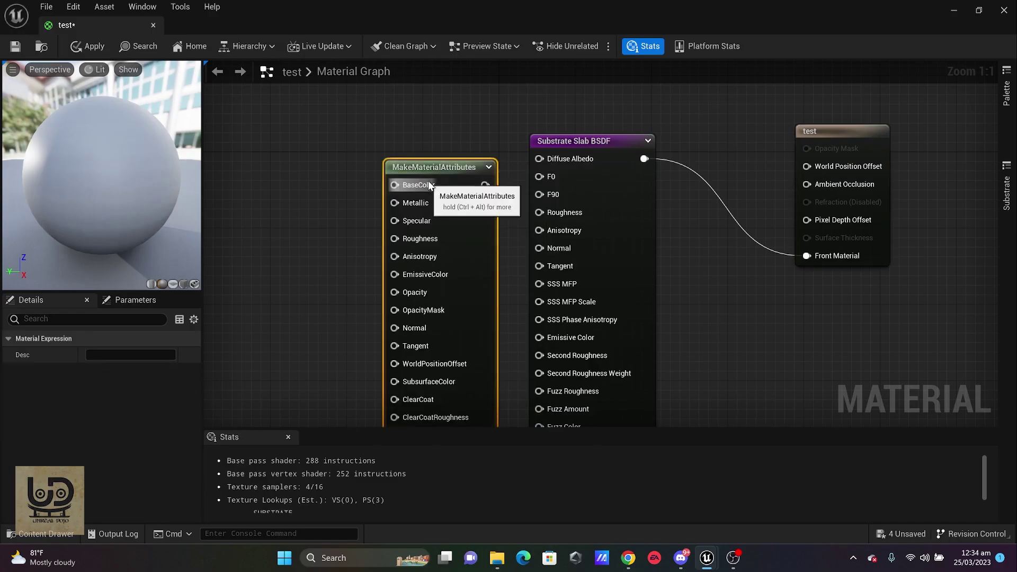
left_click_drag(441, 160, 404, 125)
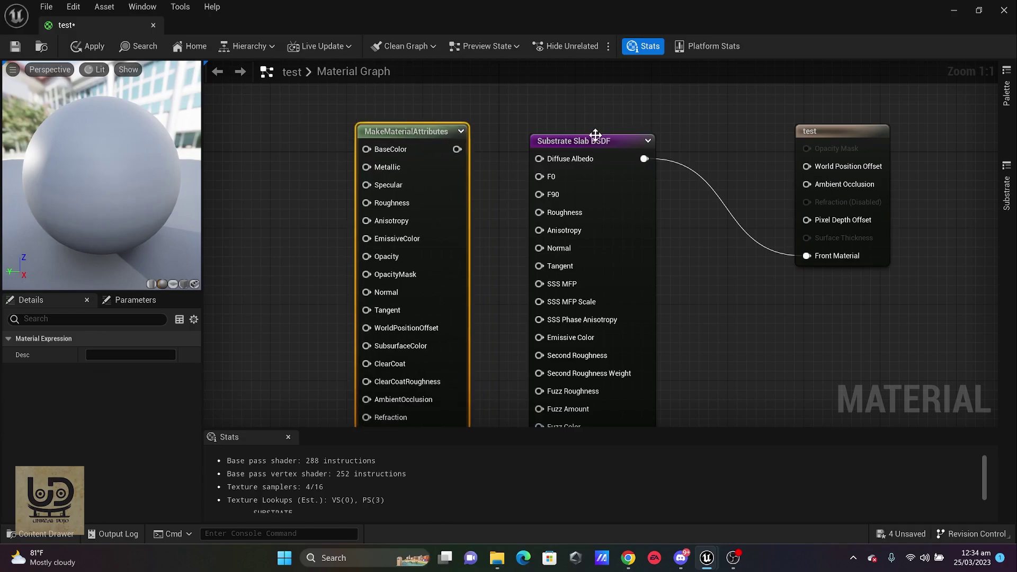
left_click_drag(595, 136, 592, 118)
scroll(593, 190, "down", 2)
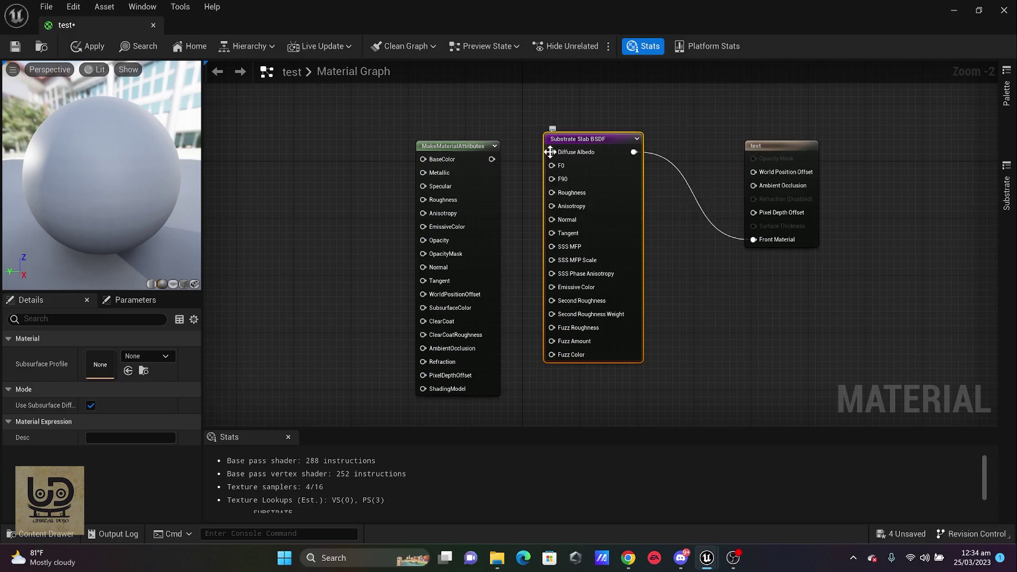
mouse_move(574, 139)
left_mouse_down()
mouse_move(585, 144)
mouse_move(575, 147)
left_mouse_up()
left_click_drag(433, 116, 451, 239)
key("Delete")
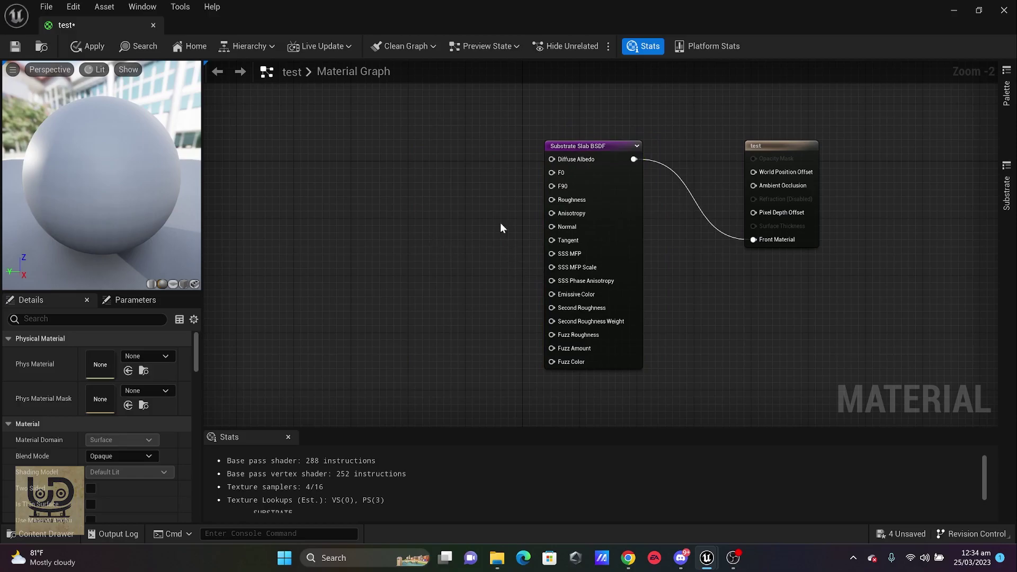
Duplicate the Substrate Slab BSDF node, place the copy below it, and search nodes for 'substrate'.
left_click_drag(608, 149, 574, 146)
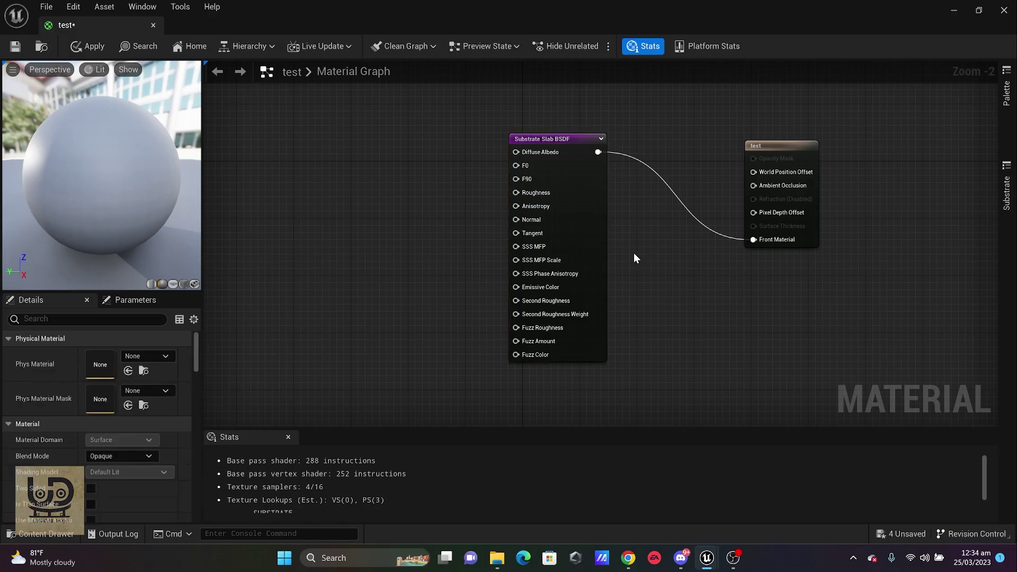
key("ctrl+v")
right_click_drag(658, 253, 624, 109)
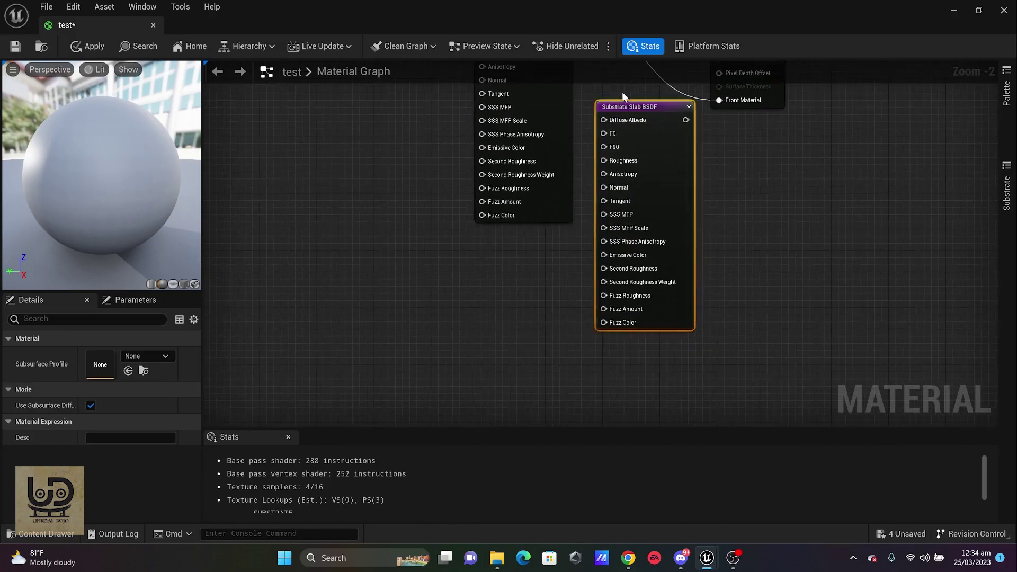
left_click_drag(624, 108, 511, 258)
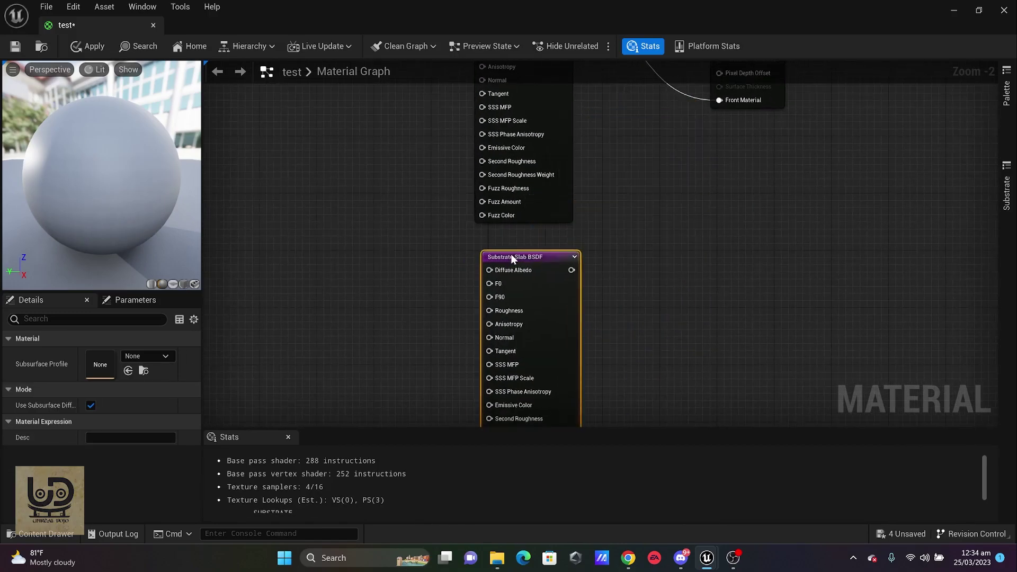
right_click(625, 196)
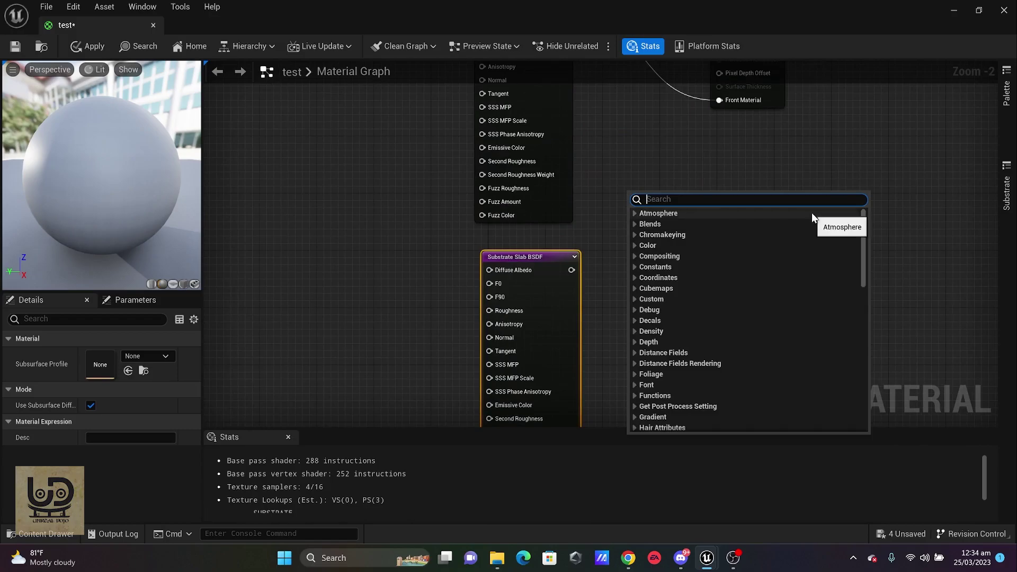
type("s")
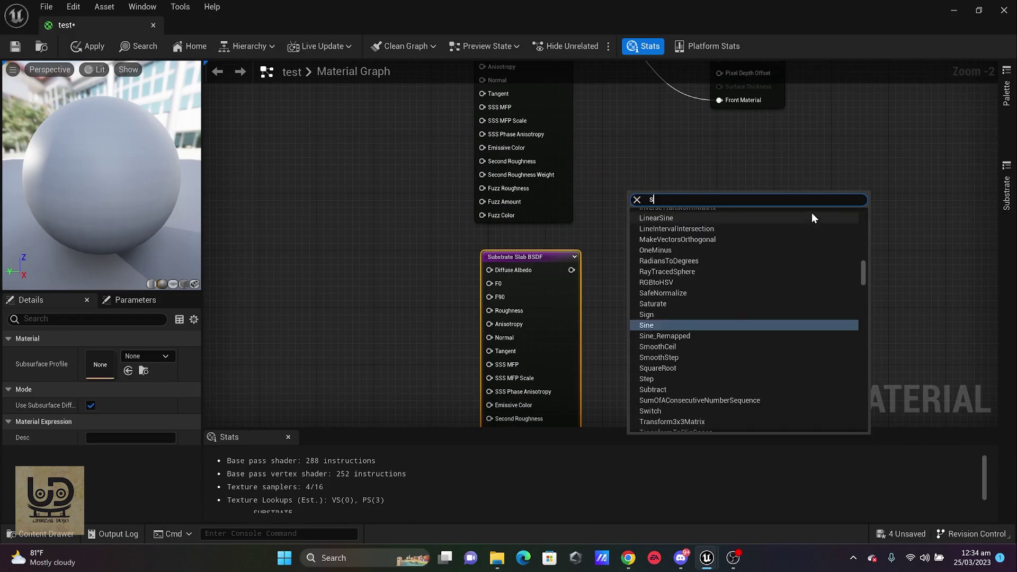
type("ubstrate")
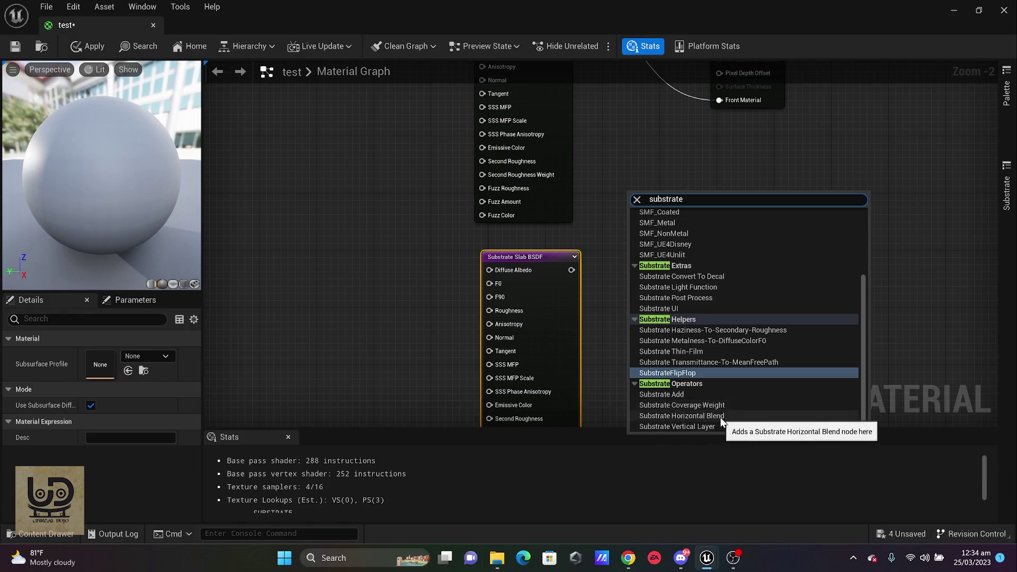
Add a Substrate Add node combining both slabs and plug its result into Front Material.
left_click(677, 394)
right_click_drag(643, 193, 681, 259)
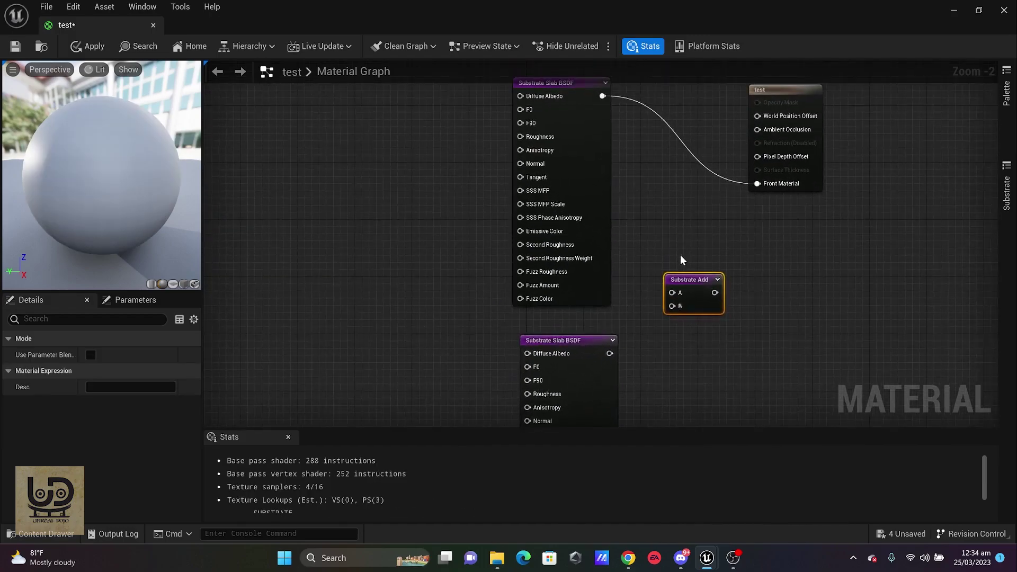
left_click_drag(673, 293, 603, 96)
left_click_drag(673, 306, 609, 353)
left_click_drag(714, 293, 758, 183)
right_click_drag(618, 212, 573, 174)
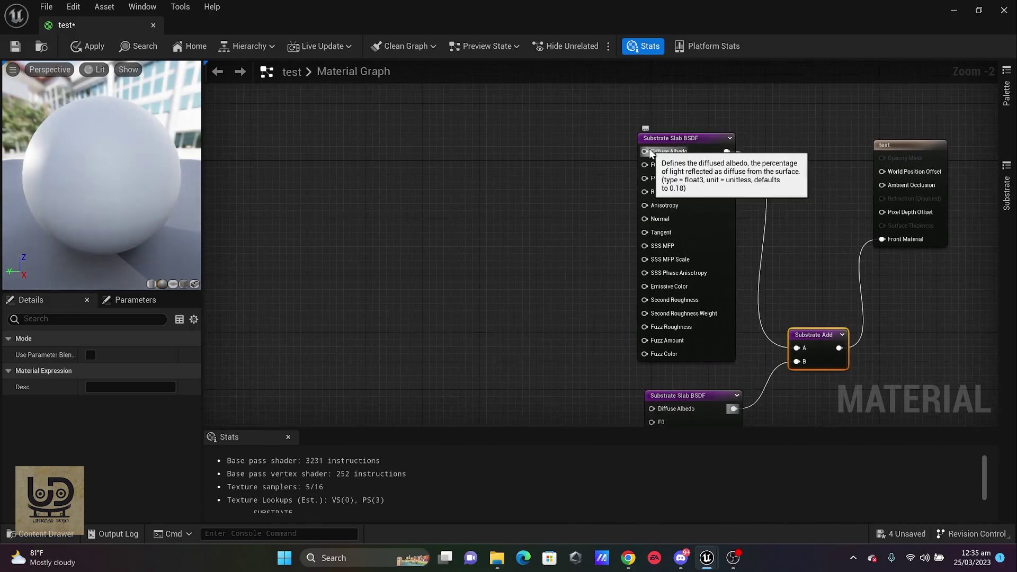
Add a vector parameter named 'base' feeding the first slab's Diffuse Albedo.
left_click_drag(644, 151, 526, 178)
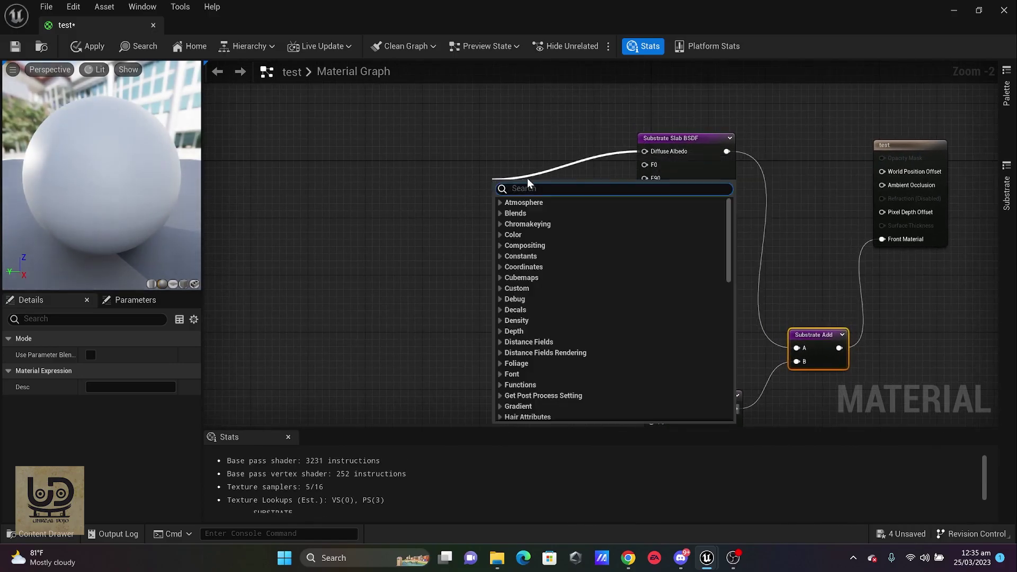
type("vector")
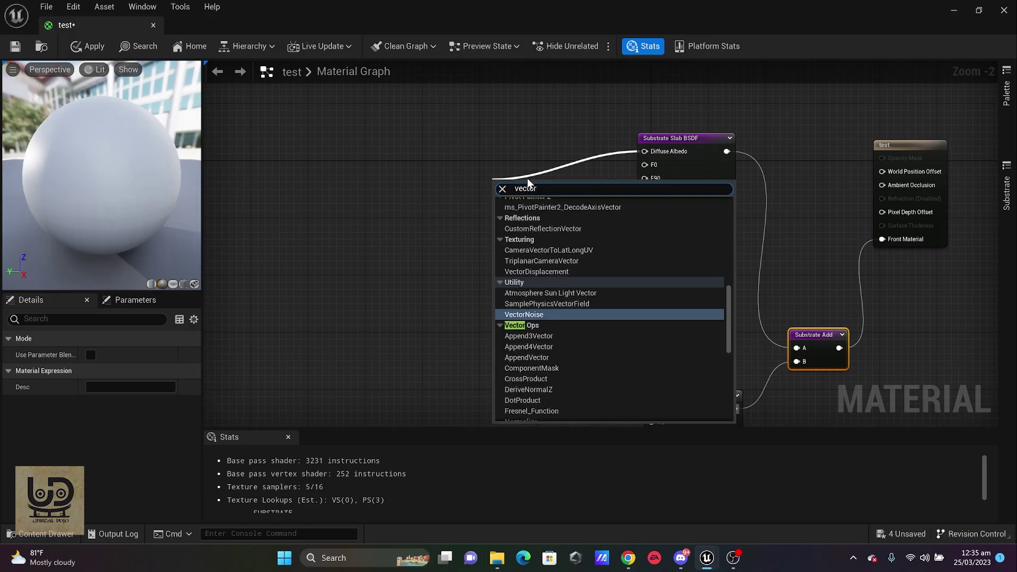
type(" para")
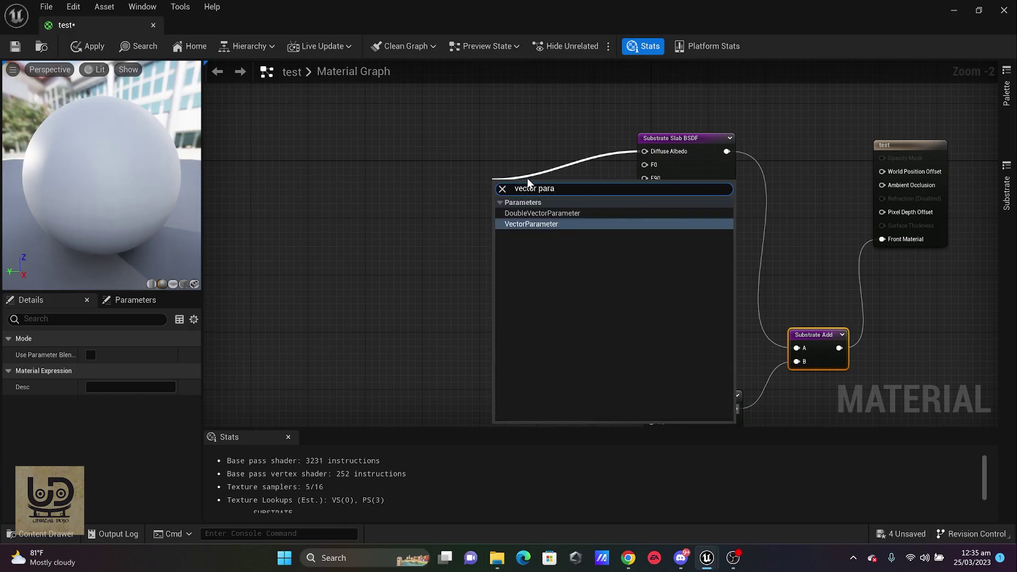
key("Return")
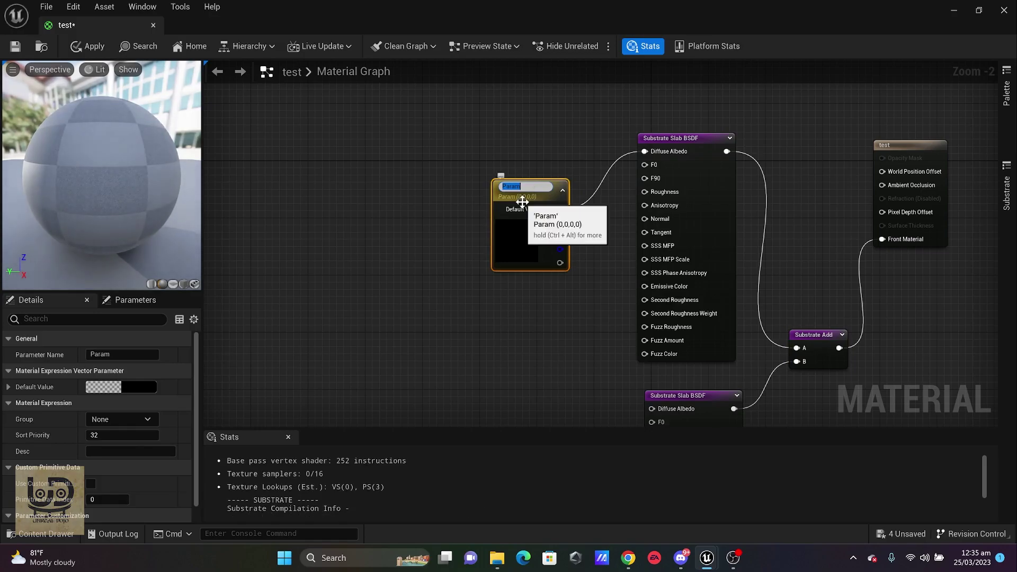
type("base")
left_click(472, 266)
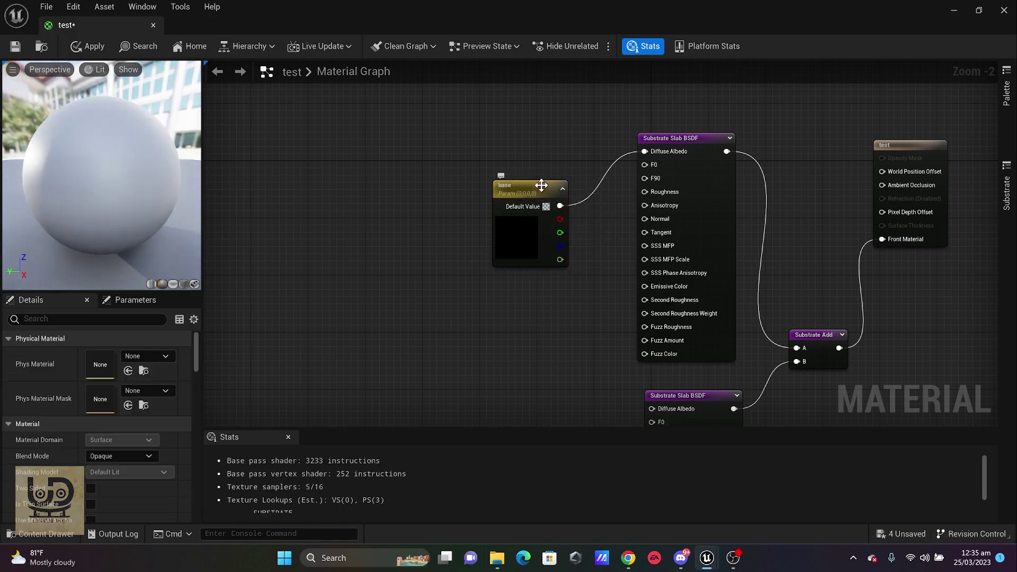
left_click_drag(540, 185, 471, 173)
Set the base parameter's colour to pink and tidy its node position.
left_click(477, 194)
left_click_drag(551, 319, 583, 306)
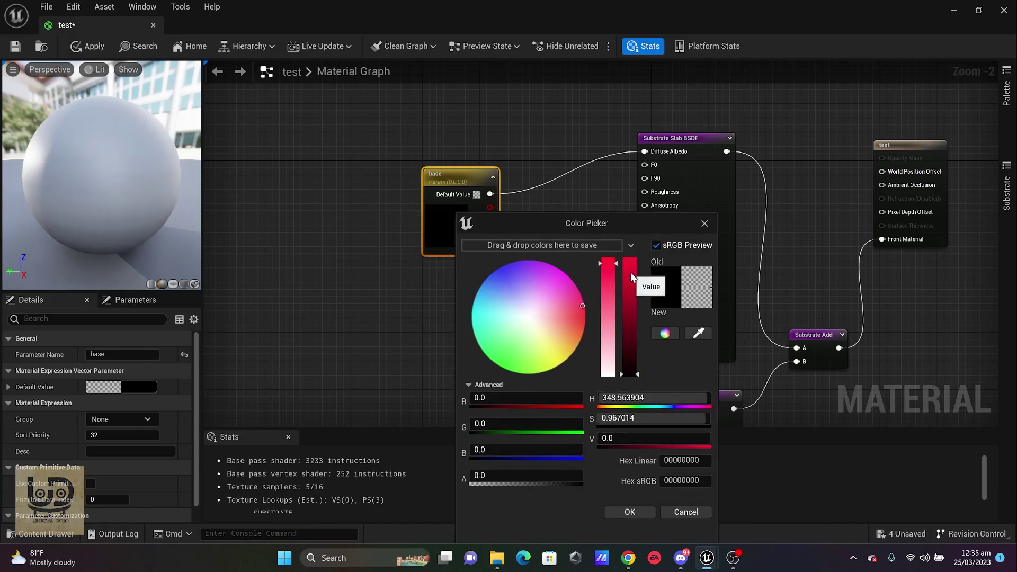
left_click_drag(632, 277, 630, 260)
left_click(630, 511)
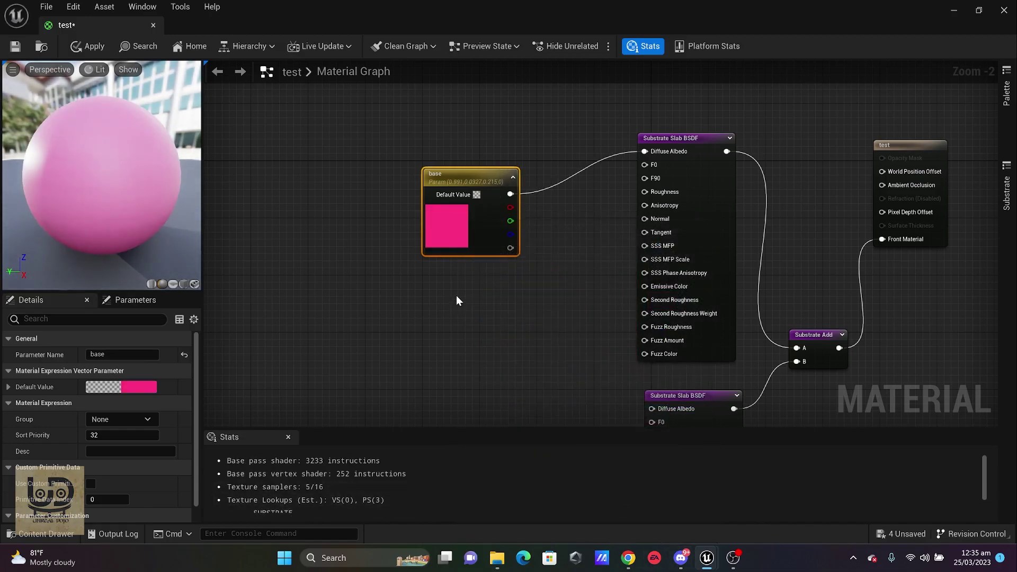
left_click_drag(472, 176, 404, 125)
mouse_move(484, 348)
right_mouse_down()
mouse_move(484, 265)
mouse_move(485, 348)
right_mouse_up()
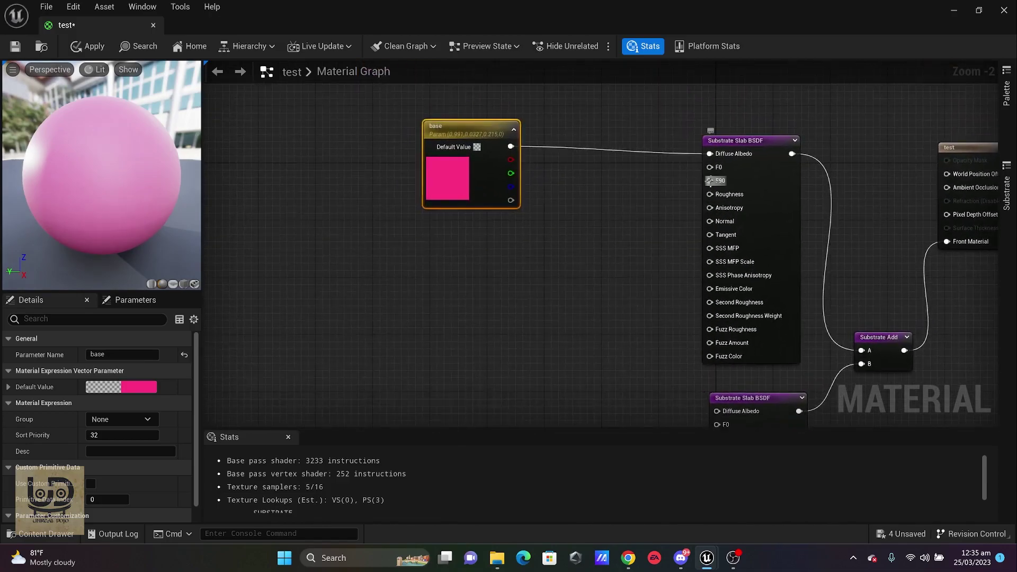
Wire a Constant of 0 into the top slab's Roughness, making the pink sphere glossy.
left_click_drag(709, 194, 609, 246)
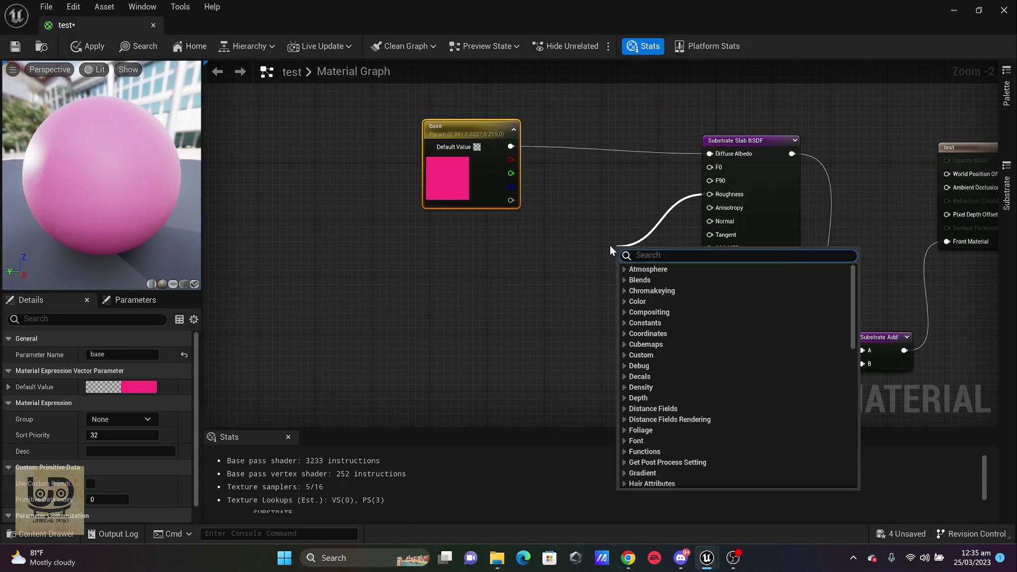
type("const")
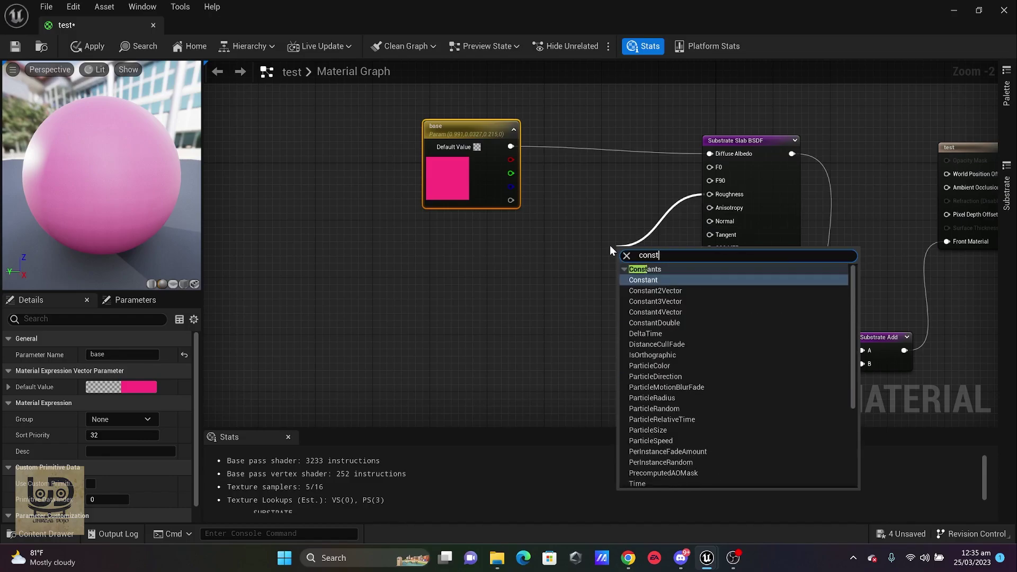
key("Return")
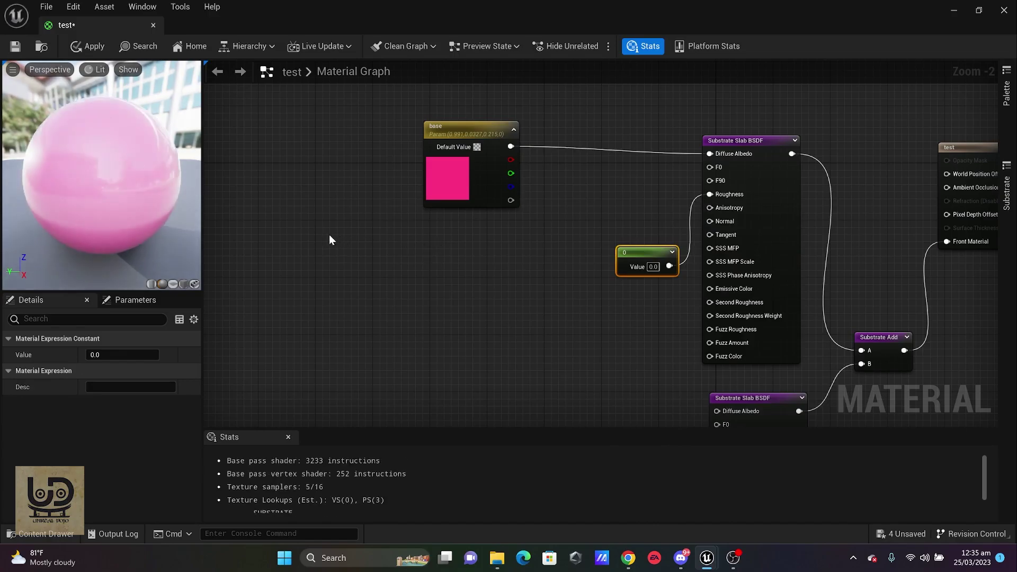
left_click_drag(125, 170, 45, 173)
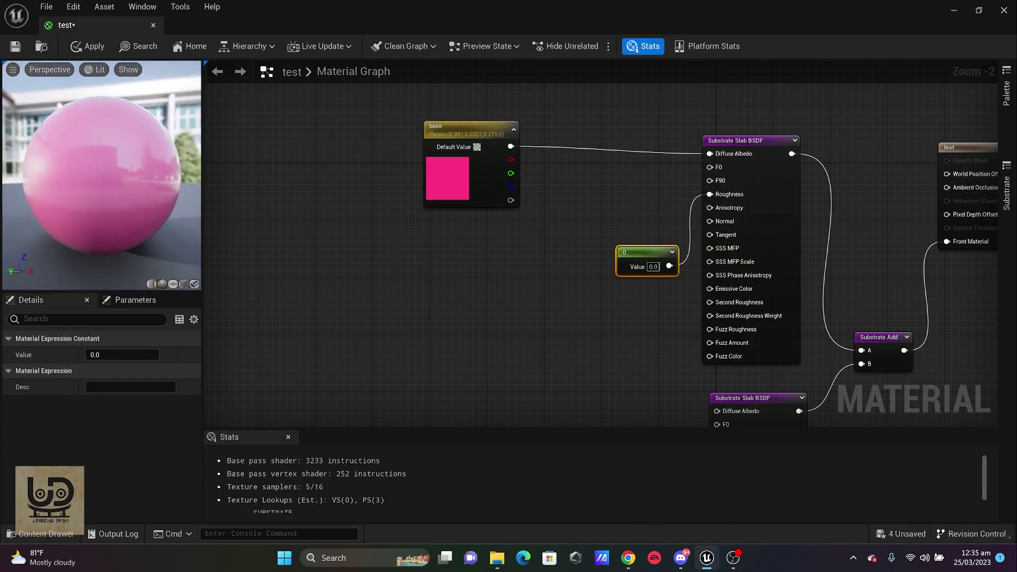
left_click_drag(653, 242, 585, 229)
right_click_drag(584, 229, 603, 90)
Find T_Perlin_Noise_M in the Content Drawer by searching 'noise' and place it in the graph.
left_click(426, 286)
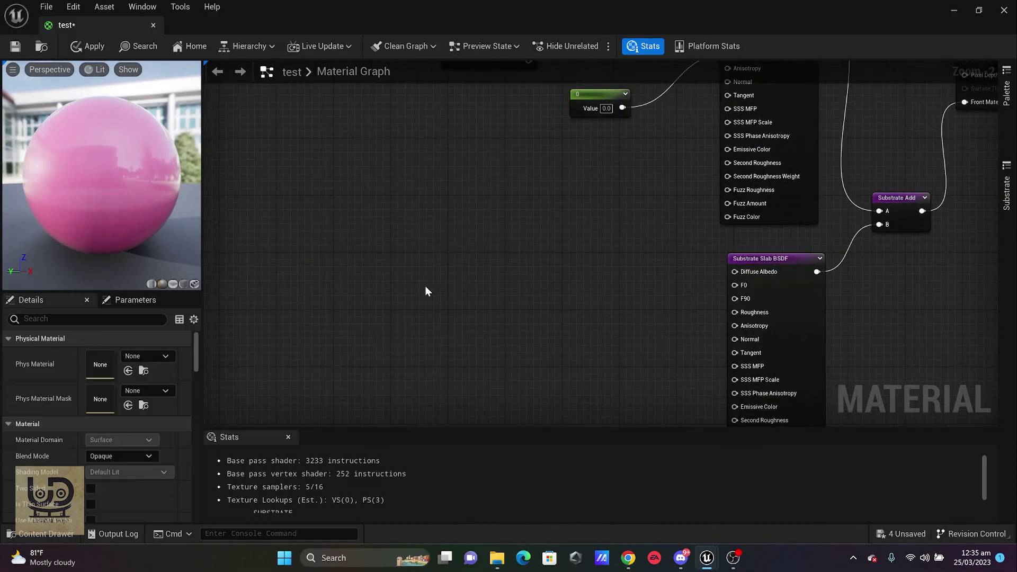
key("ctrl+space")
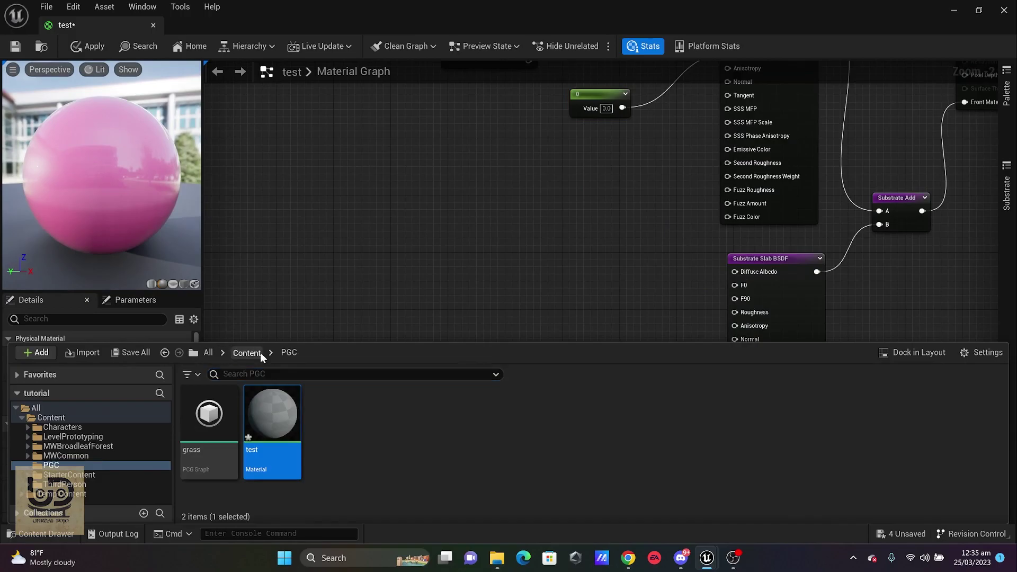
left_click(256, 352)
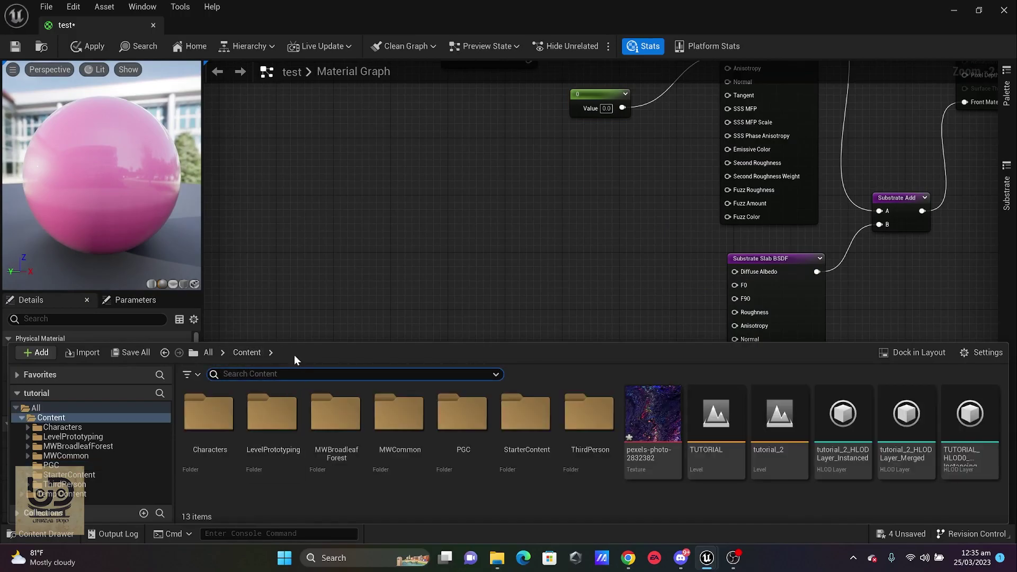
type("noise")
left_click(280, 407)
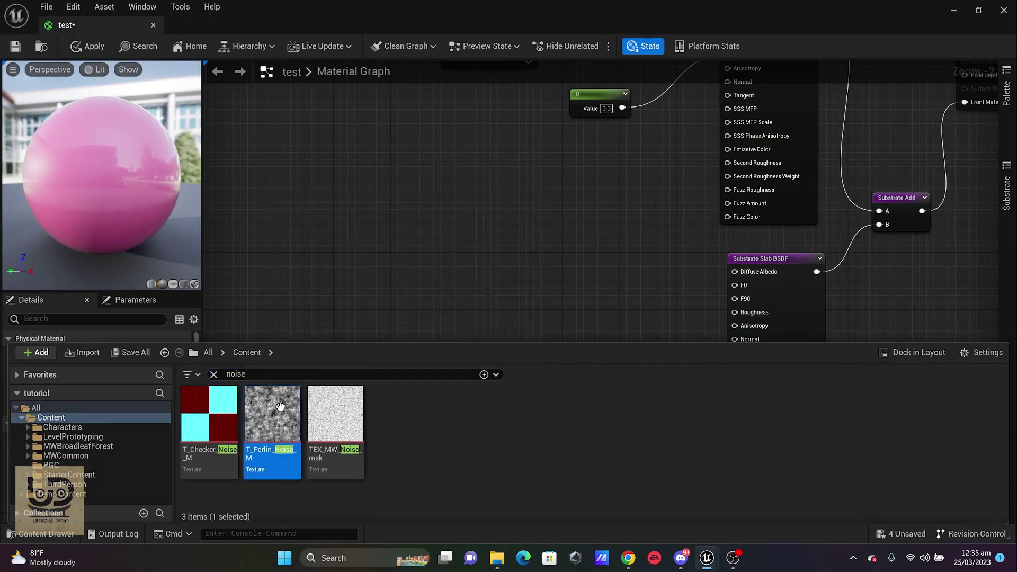
left_click_drag(280, 407, 733, 275)
Connect the Perlin noise texture to the second slab's Diffuse Albedo and inspect the noisy sphere.
scroll(496, 230, "down", 1)
right_click_drag(482, 222, 482, 250)
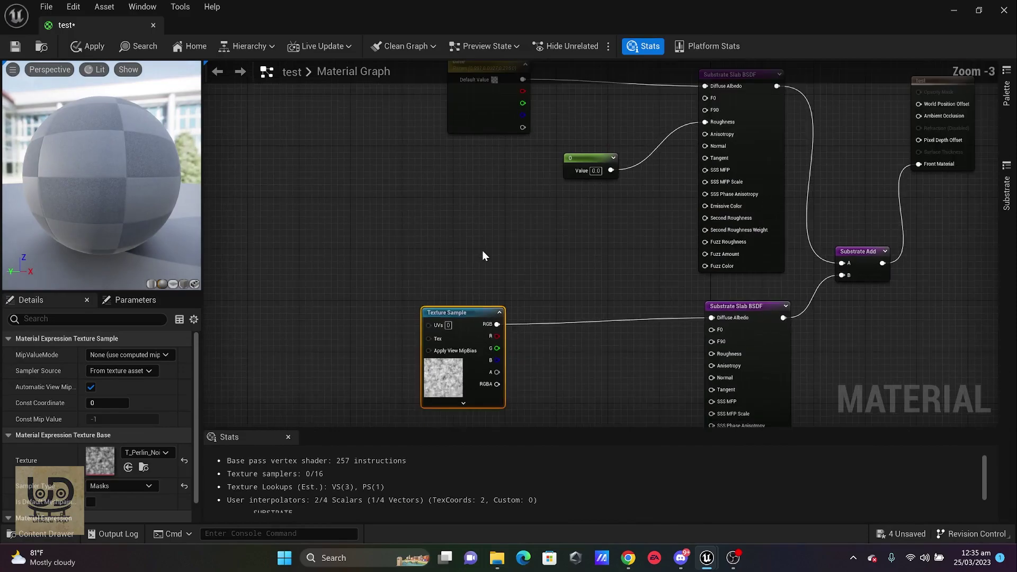
scroll(482, 250, "down", 4)
scroll(481, 250, "up", 4)
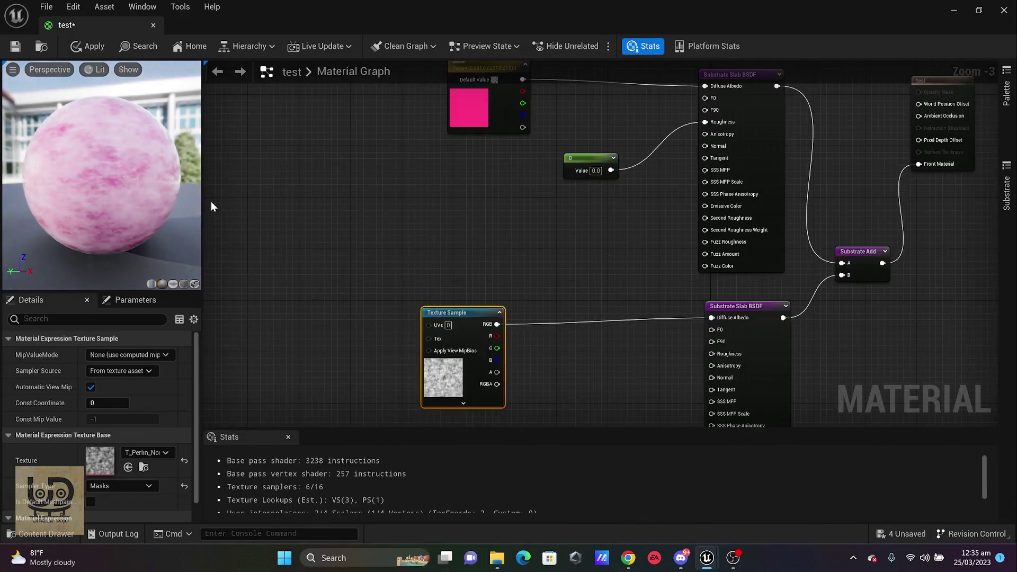
left_click_drag(75, 137, 127, 139)
left_click_drag(460, 313, 449, 285)
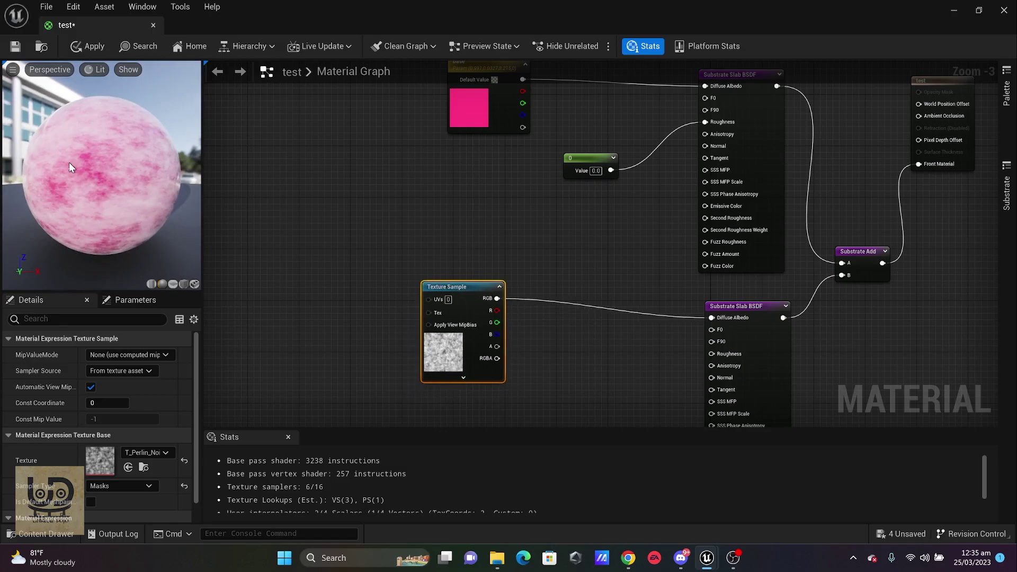
left_click_drag(69, 162, 108, 164)
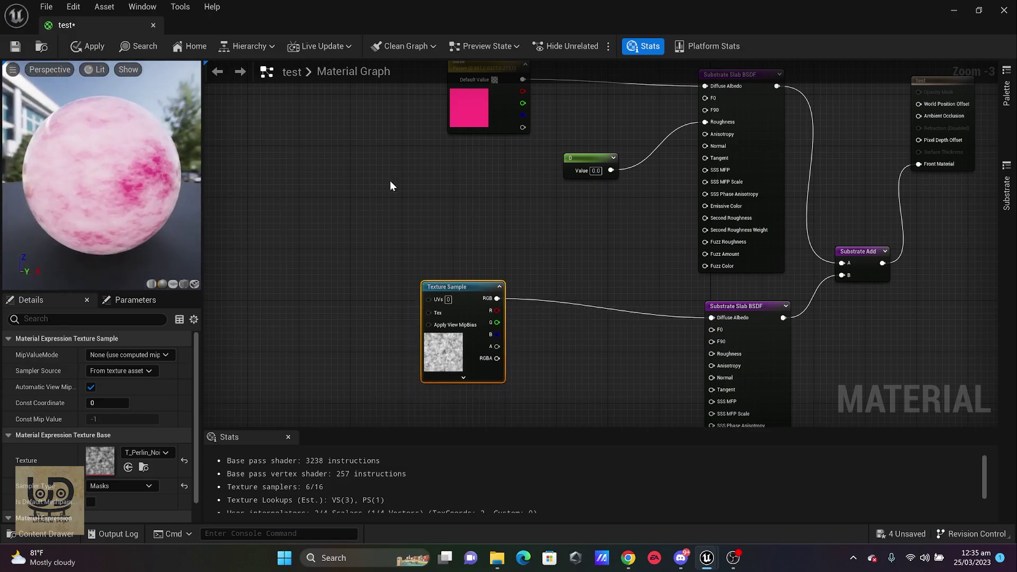
scroll(390, 185, "down", 2)
scroll(465, 161, "up", 2)
right_click_drag(465, 161, 351, 217)
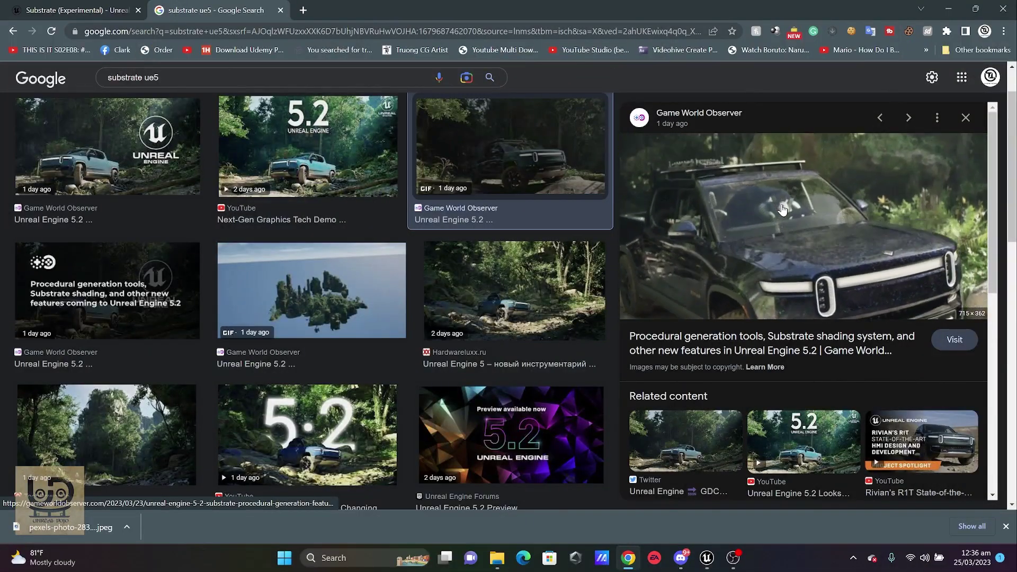
mouse_move(707, 558)
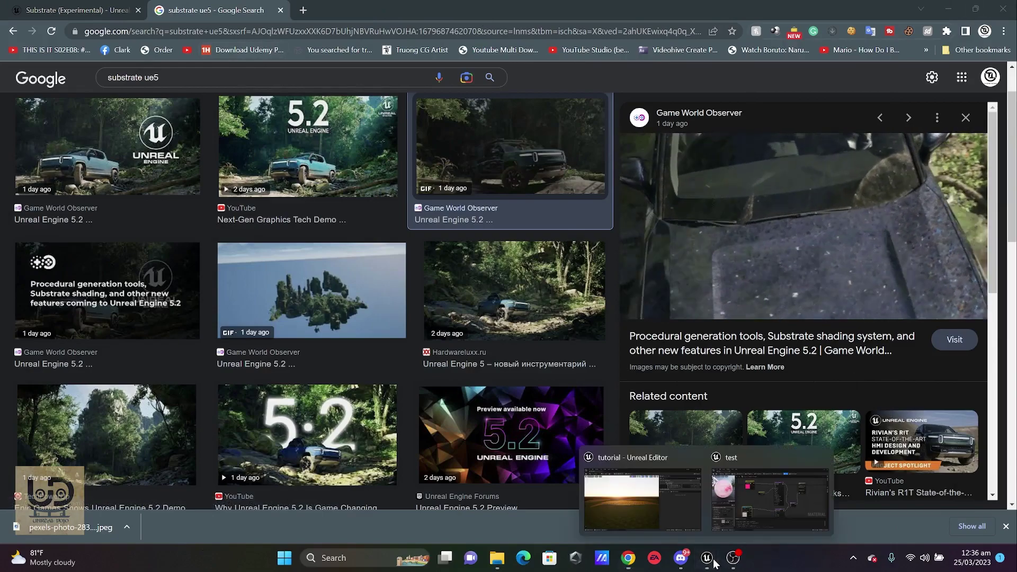
left_click(736, 511)
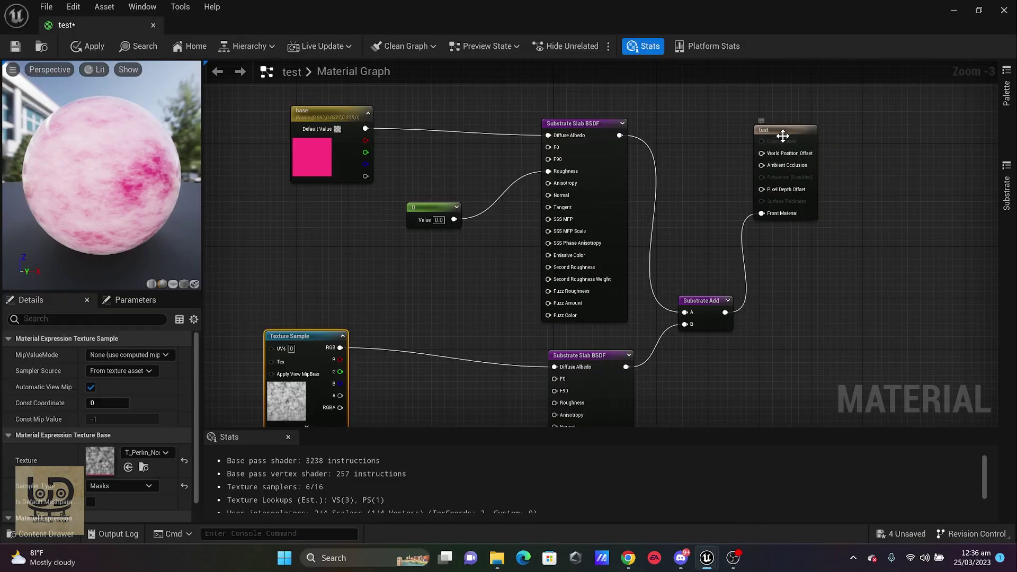
mouse_move(782, 136)
left_mouse_down()
mouse_move(800, 142)
mouse_move(787, 137)
left_mouse_up()
right_click(799, 304)
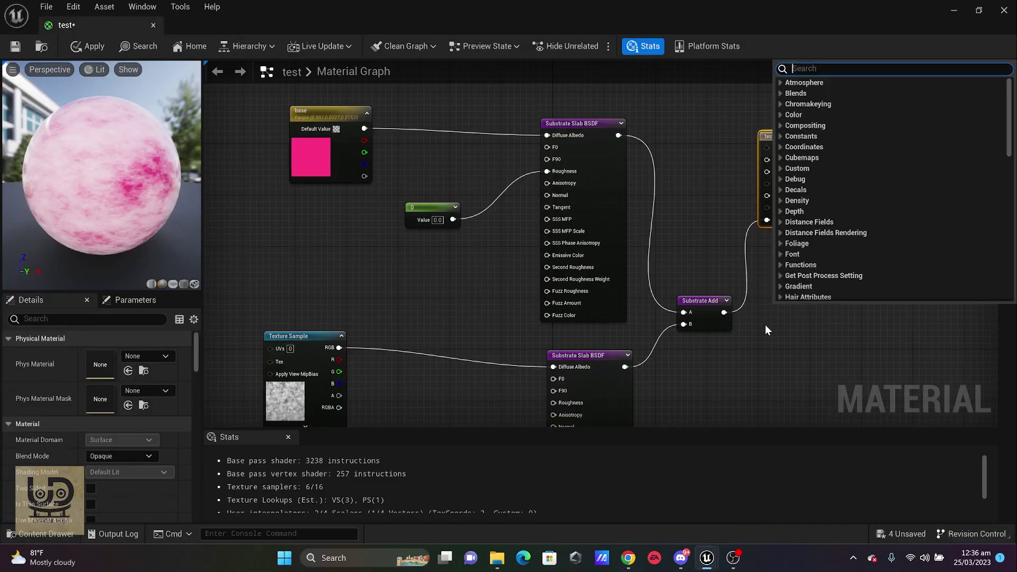
type("su")
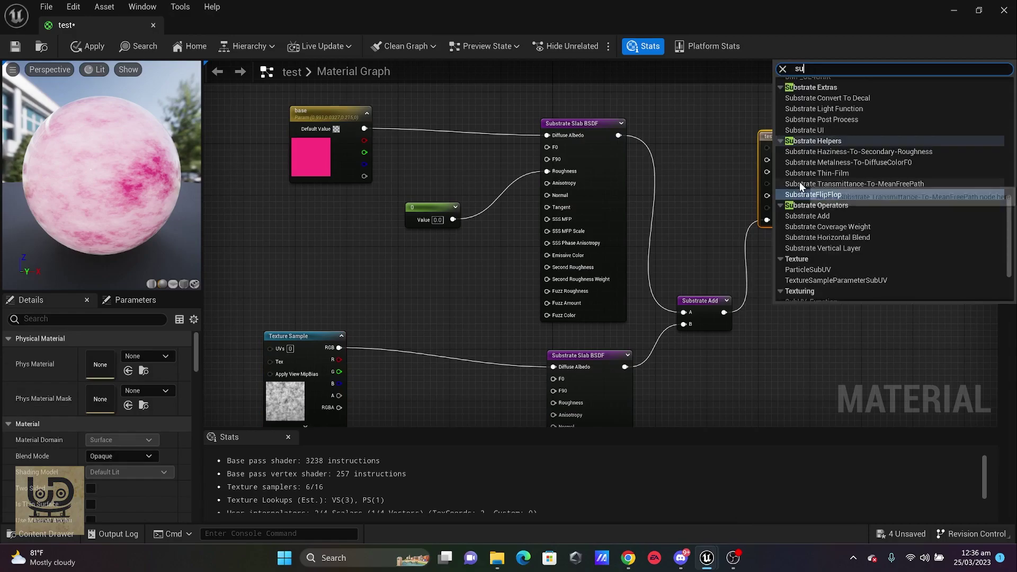
type("bs")
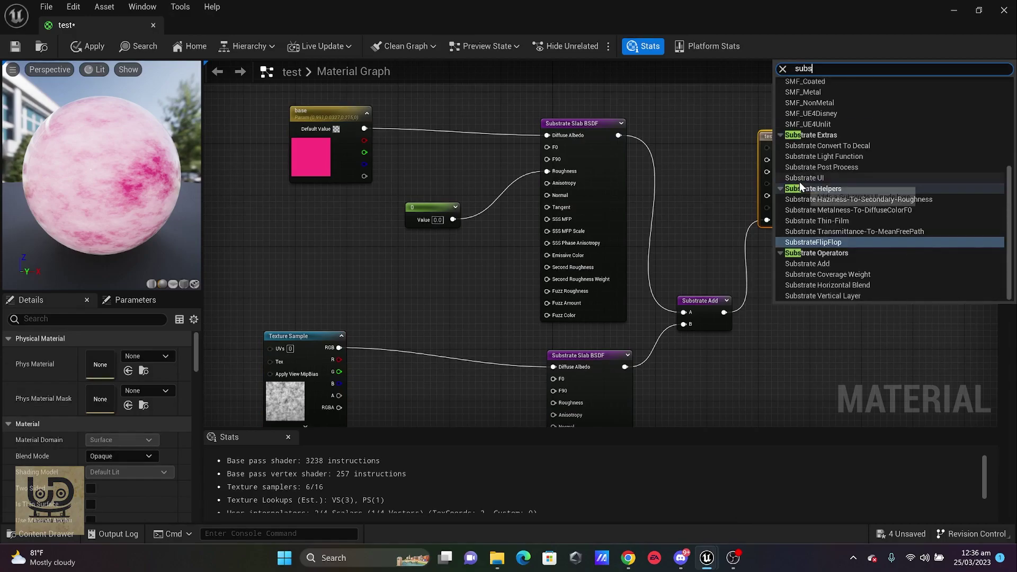
type("trat")
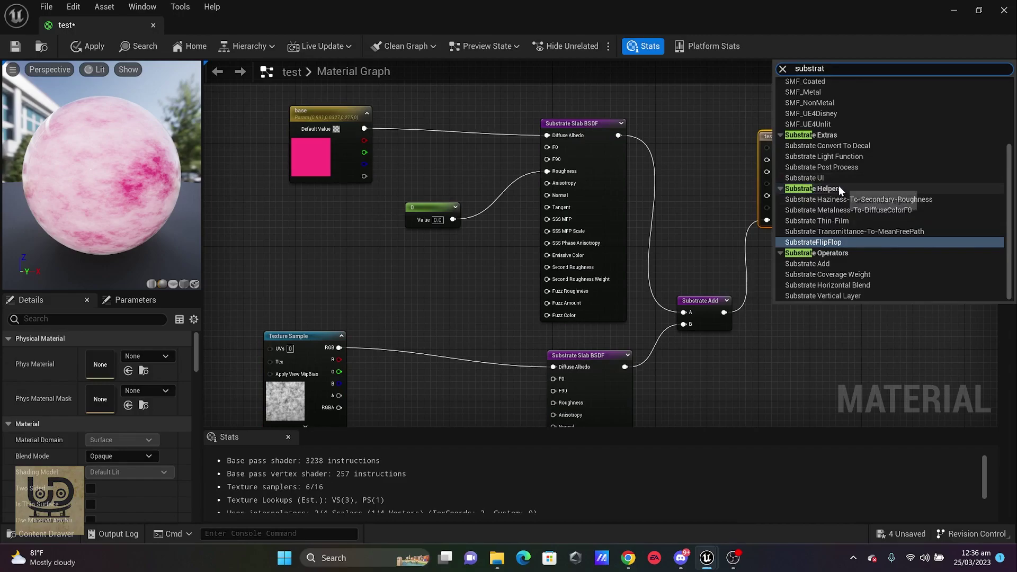
scroll(836, 188, "up", 3)
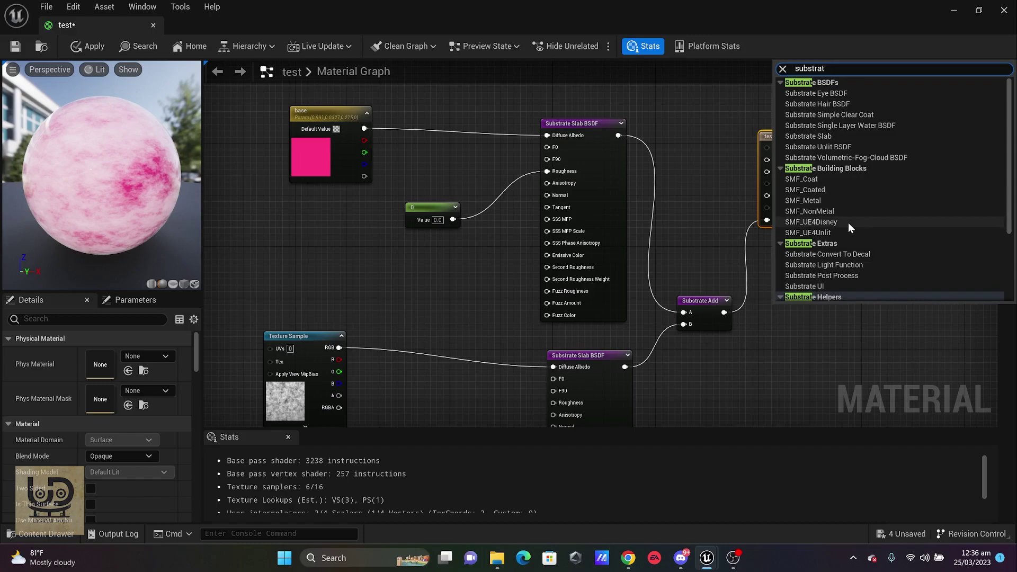
scroll(846, 228, "down", 3)
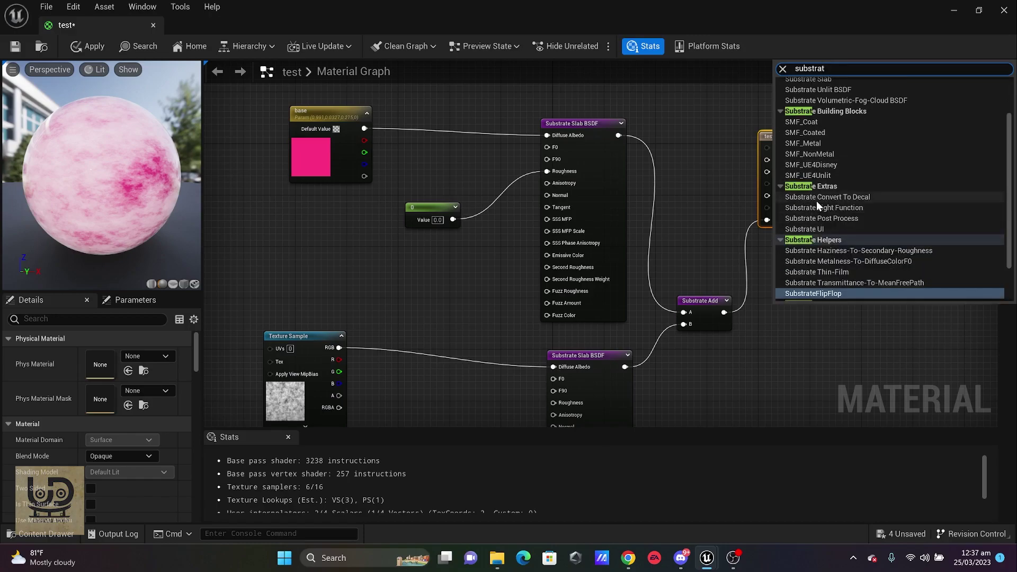
Reposition the material output node up and right of Substrate Add, then search nodes for 'substrat'.
left_click(480, 286)
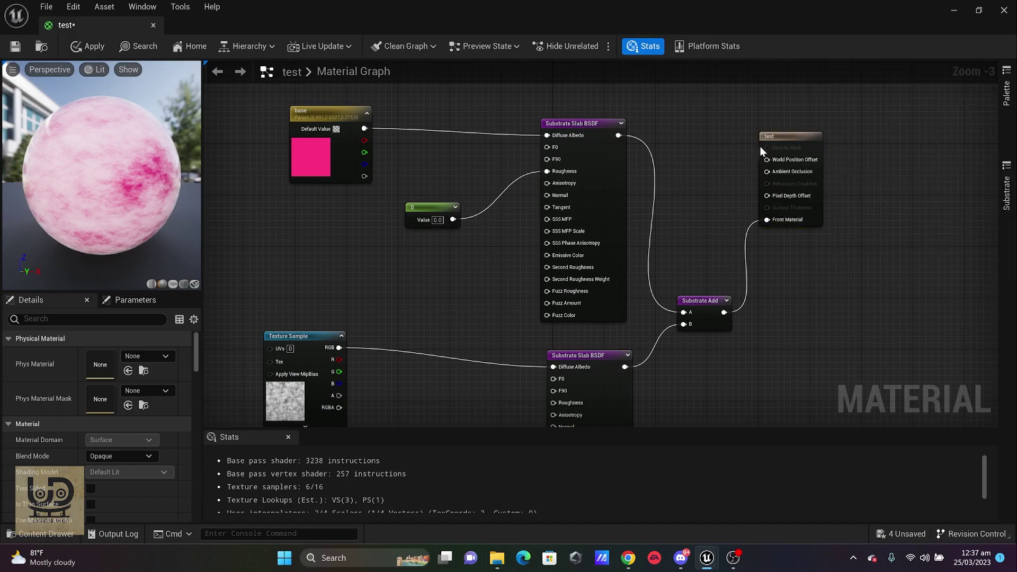
left_click(778, 141)
scroll(104, 411, "down", 2)
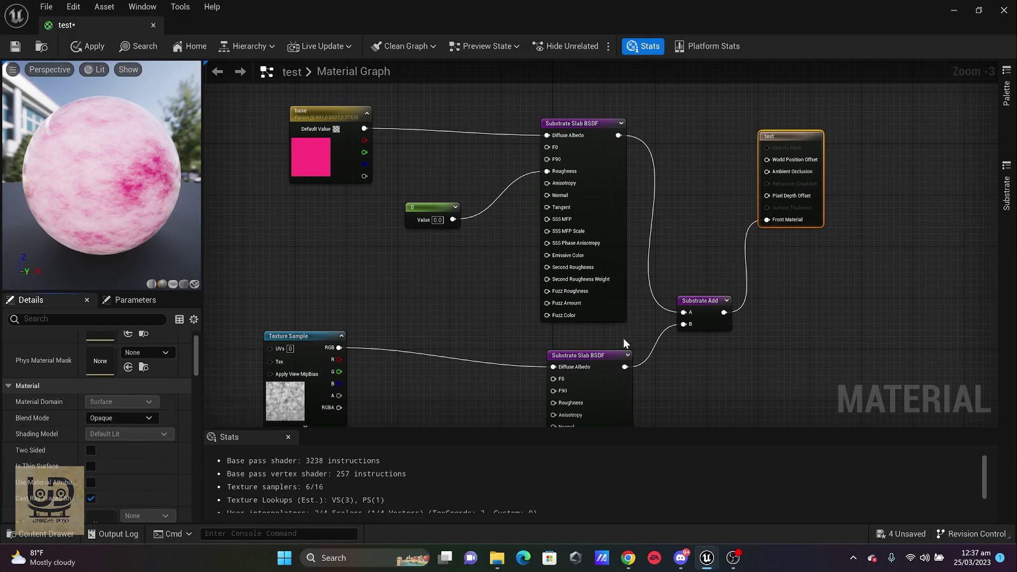
key("ctrl+z")
right_click(814, 296)
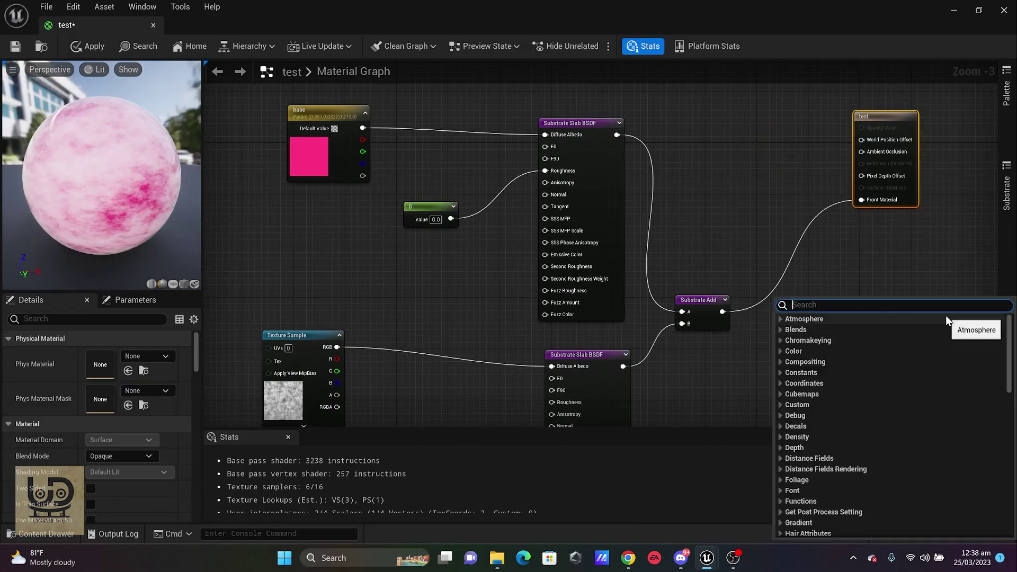
type("substrat")
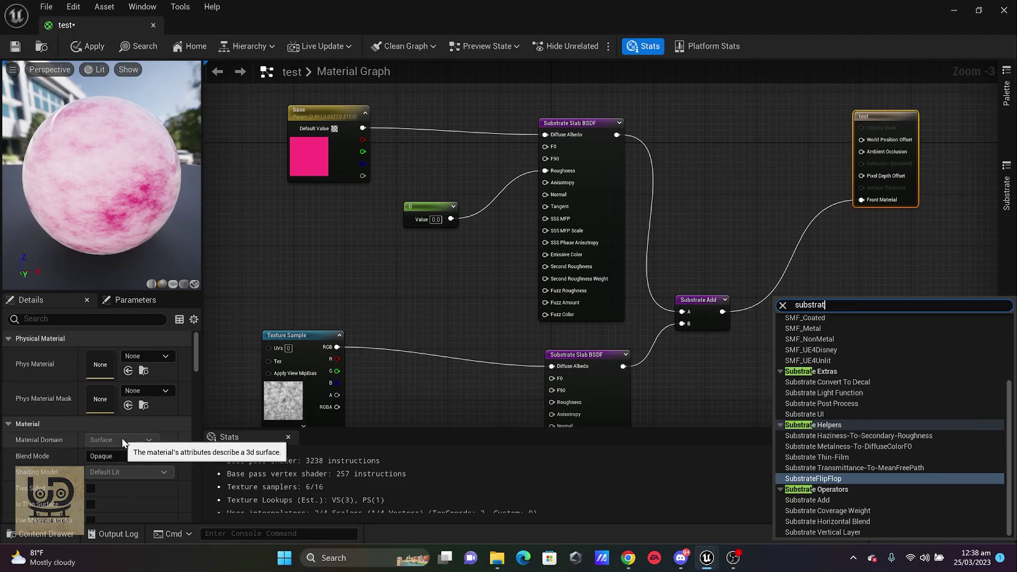
left_click(758, 158)
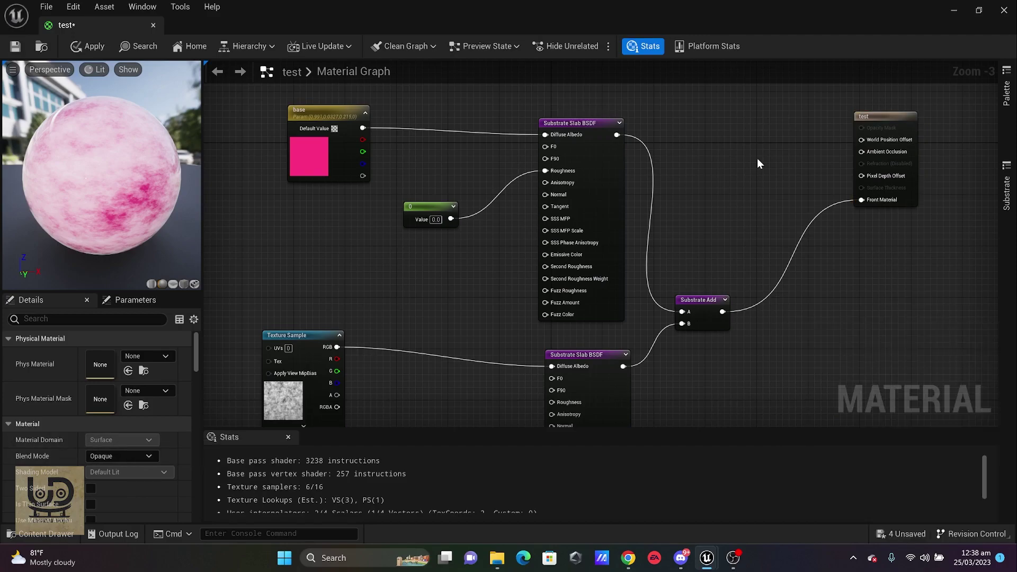